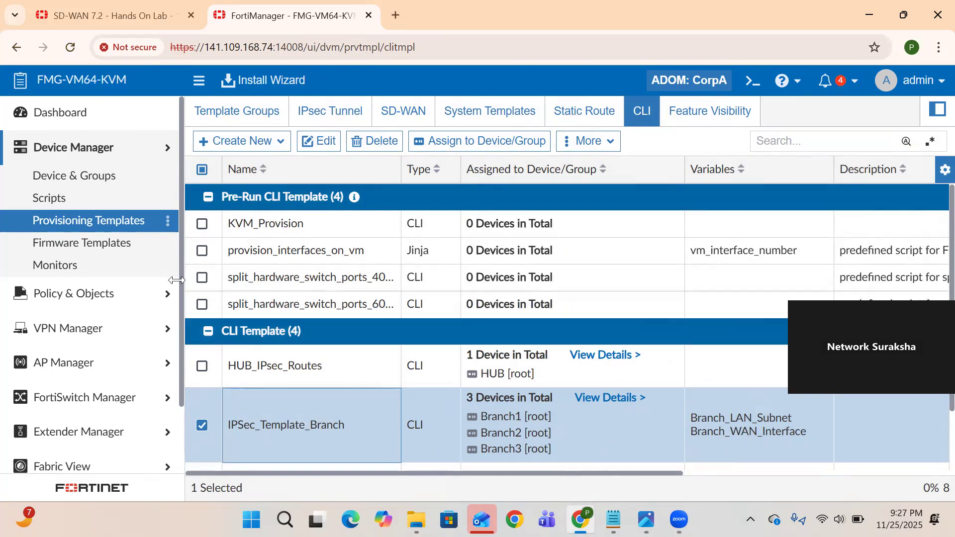
# Show the Metadata Variables list under Policy & Objects > Advanced and open Branch_WAN_Interface
pyautogui.click(143, 294)
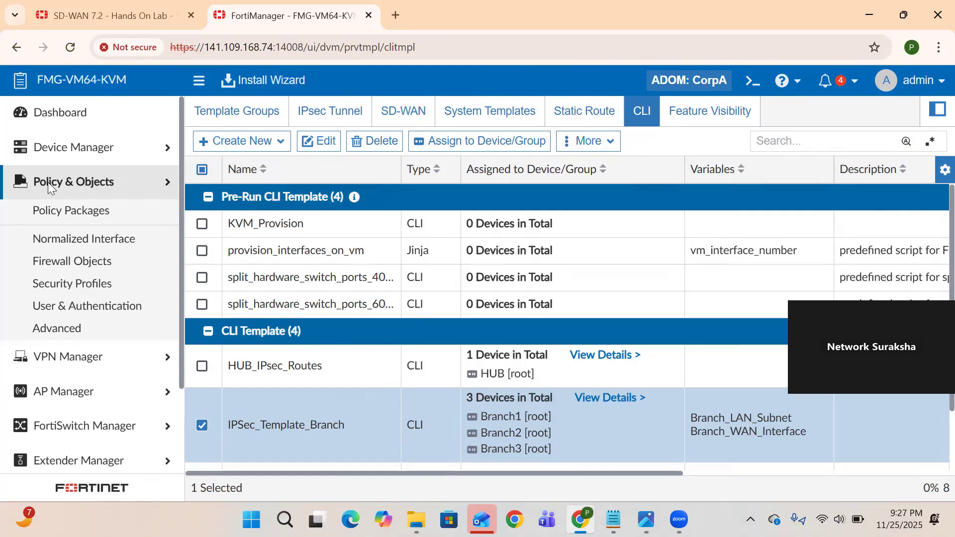
pyautogui.click(73, 335)
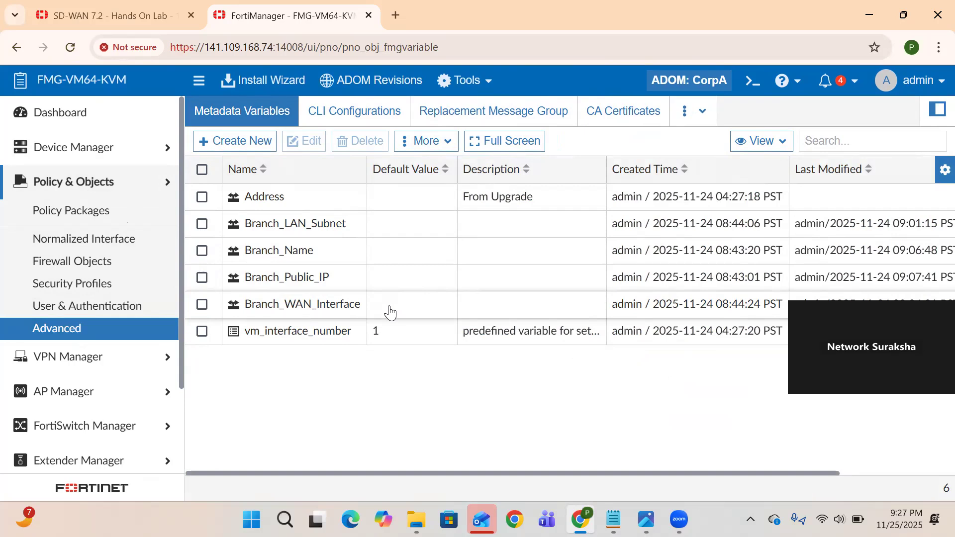
pyautogui.doubleClick(389, 311)
pyautogui.scroll(-1, 484, 361)
pyautogui.scroll(1, 484, 360)
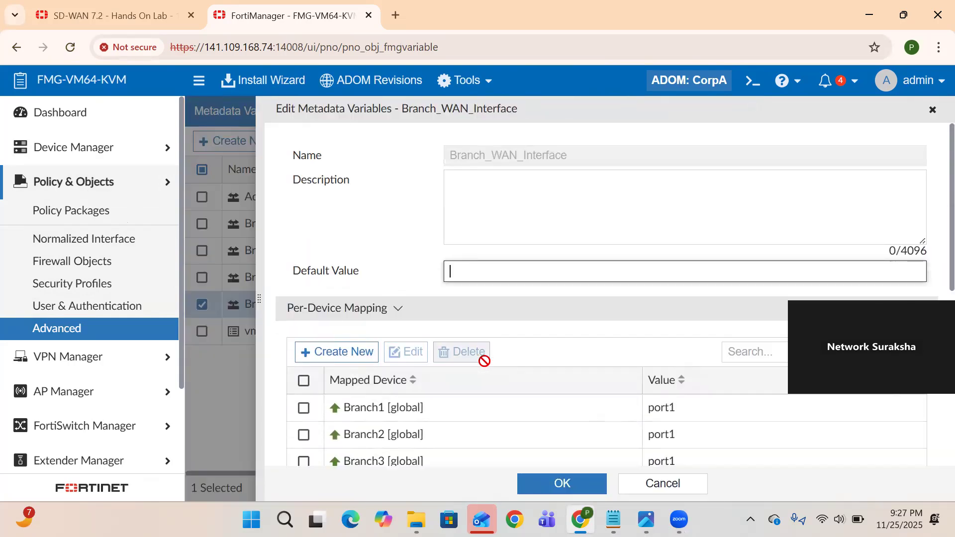
pyautogui.moveTo(570, 155); pyautogui.dragTo(446, 157)
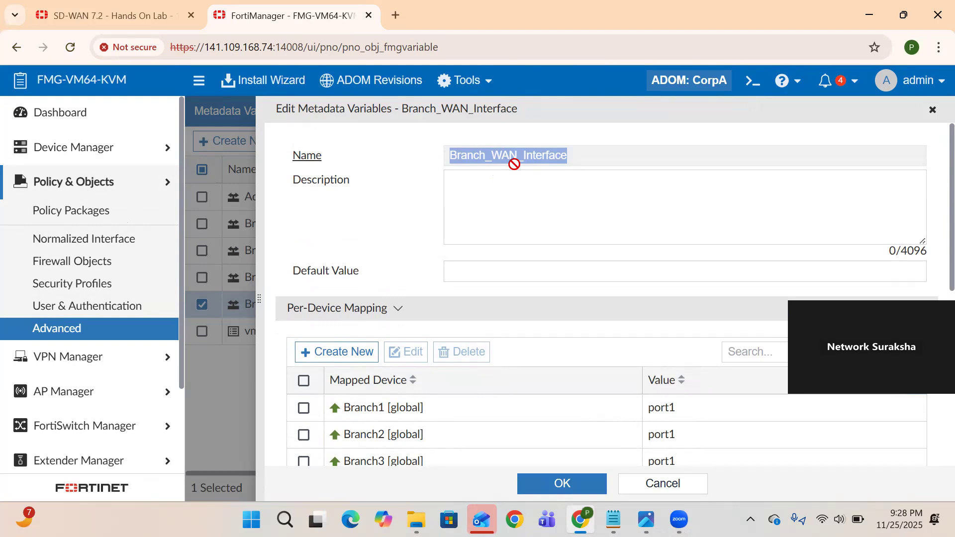
pyautogui.click(576, 168)
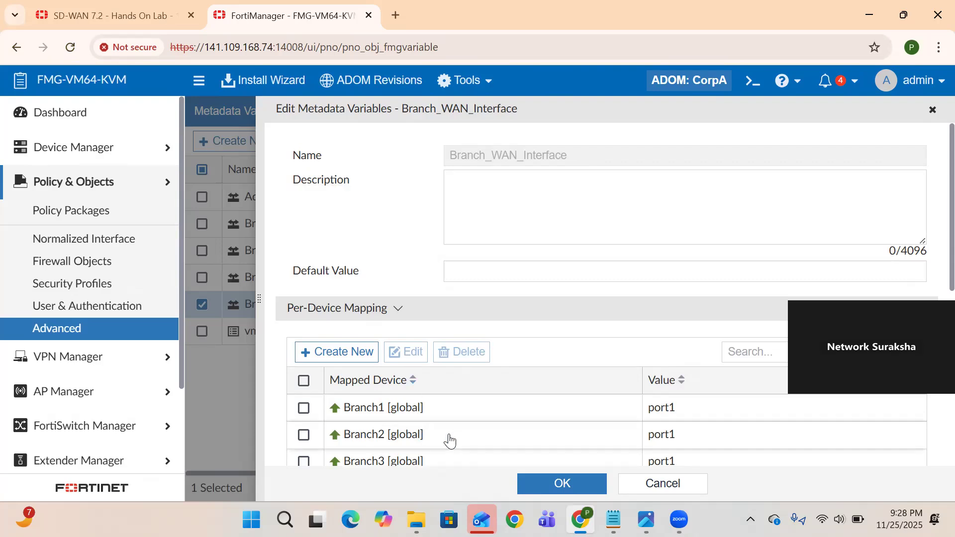
pyautogui.scroll(-1, 539, 433)
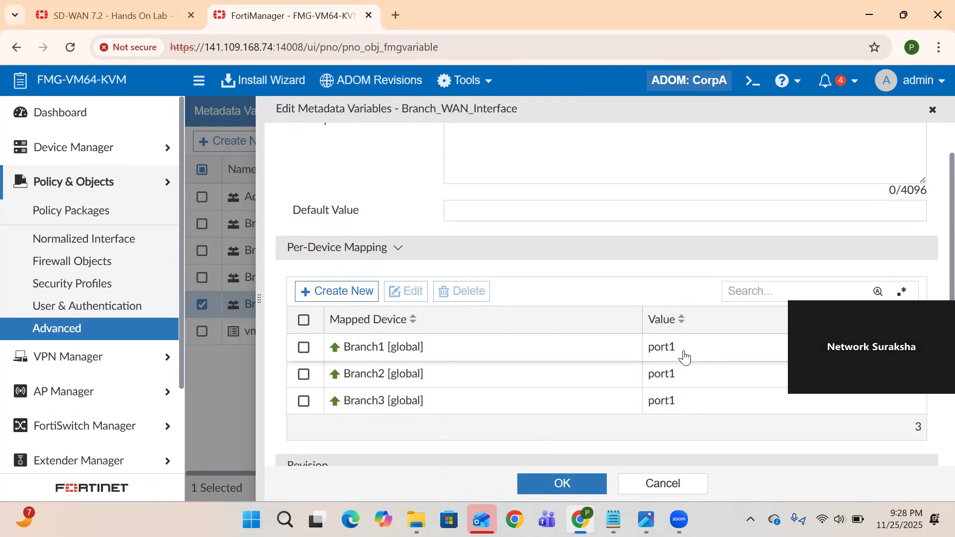
pyautogui.moveTo(678, 358); pyautogui.dragTo(667, 358)
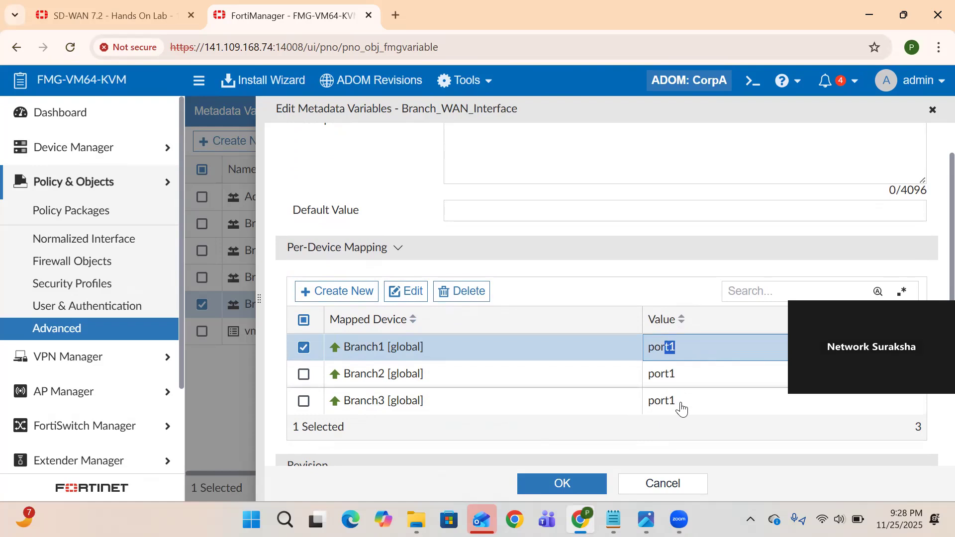
pyautogui.scroll(1, 681, 408)
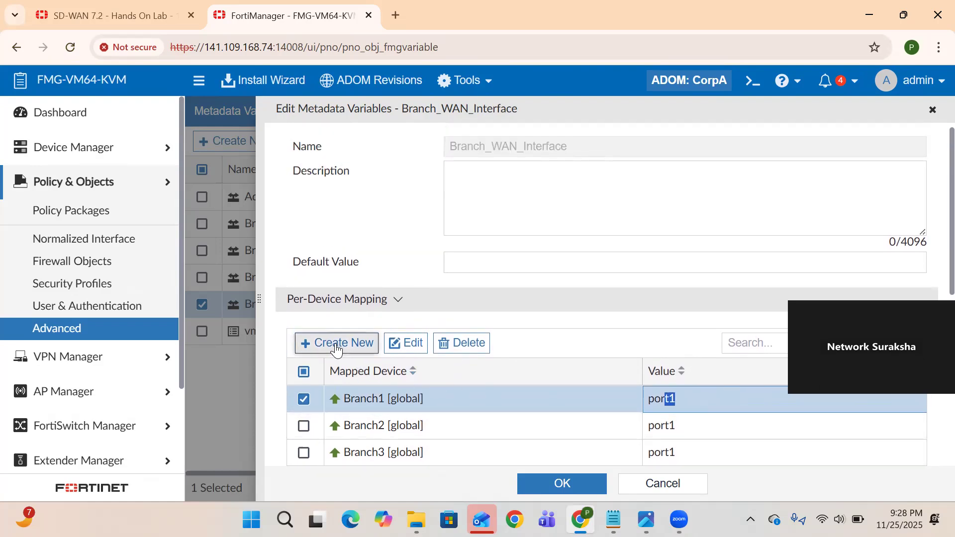
pyautogui.click(336, 348)
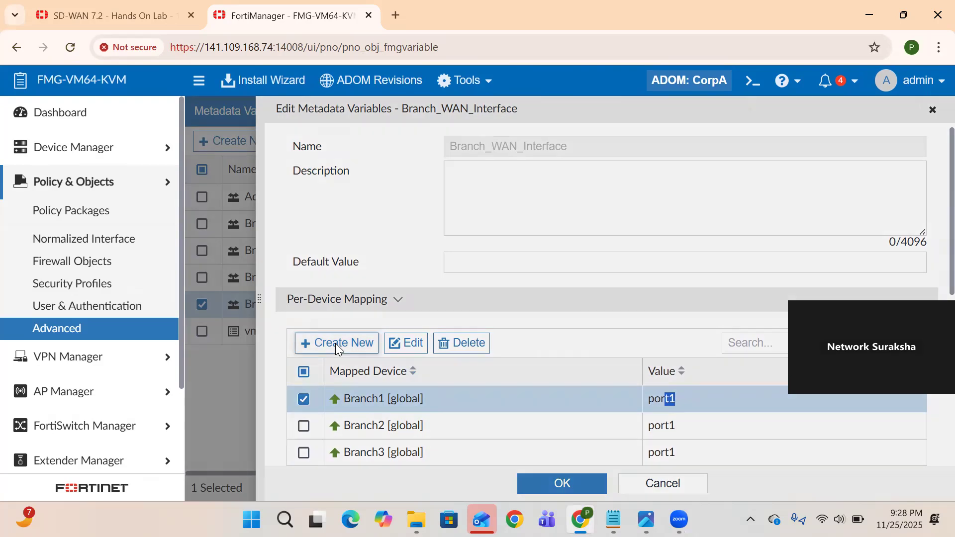
pyautogui.click(513, 162)
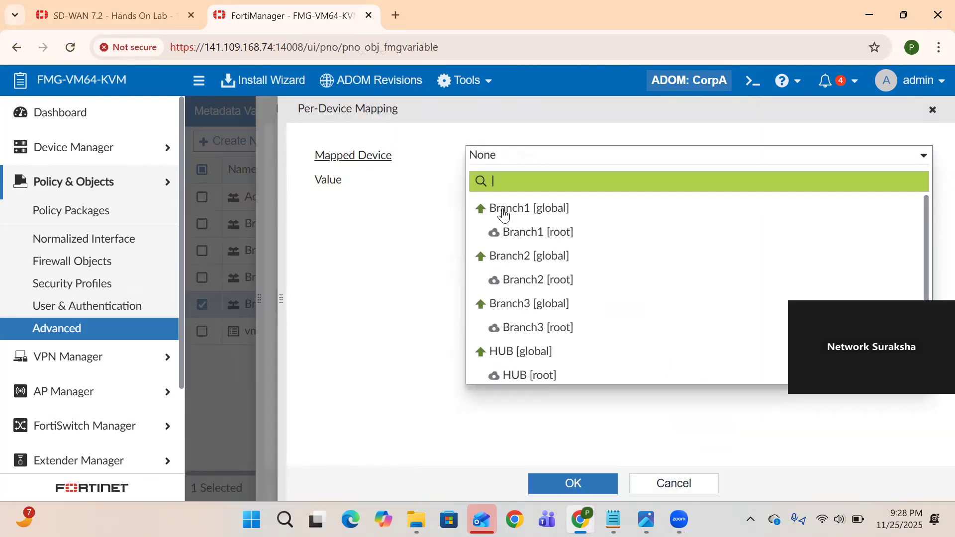
pyautogui.click(466, 222)
pyautogui.click(514, 179)
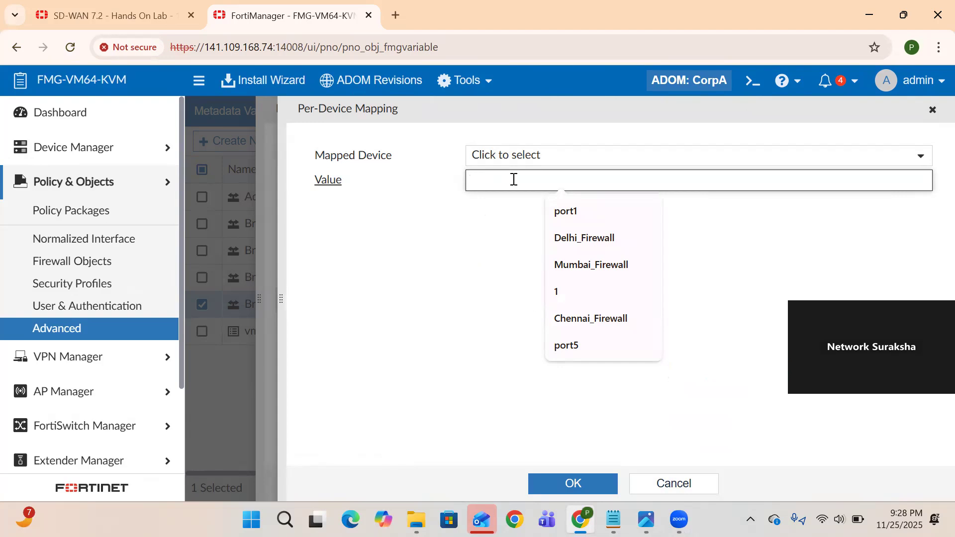
pyautogui.click(418, 231)
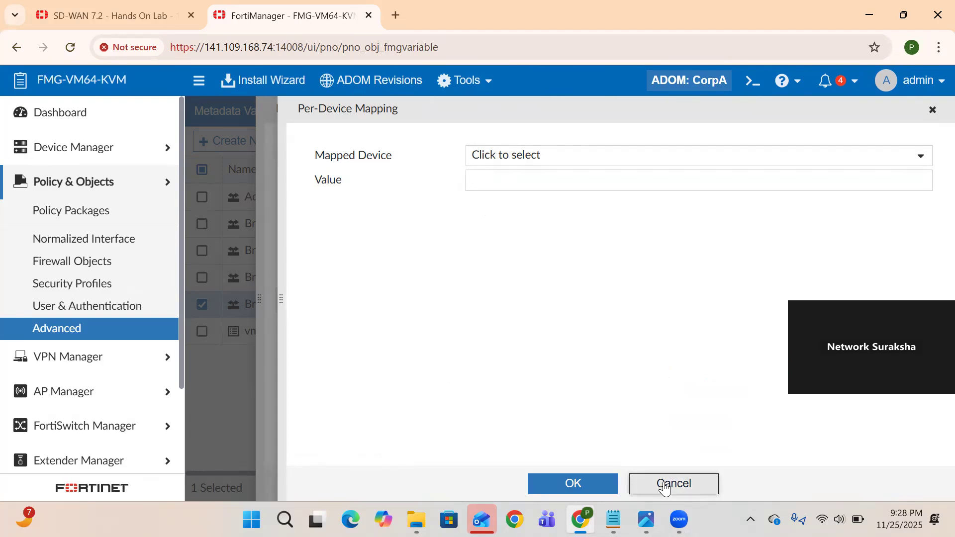
pyautogui.click(673, 484)
pyautogui.click(574, 491)
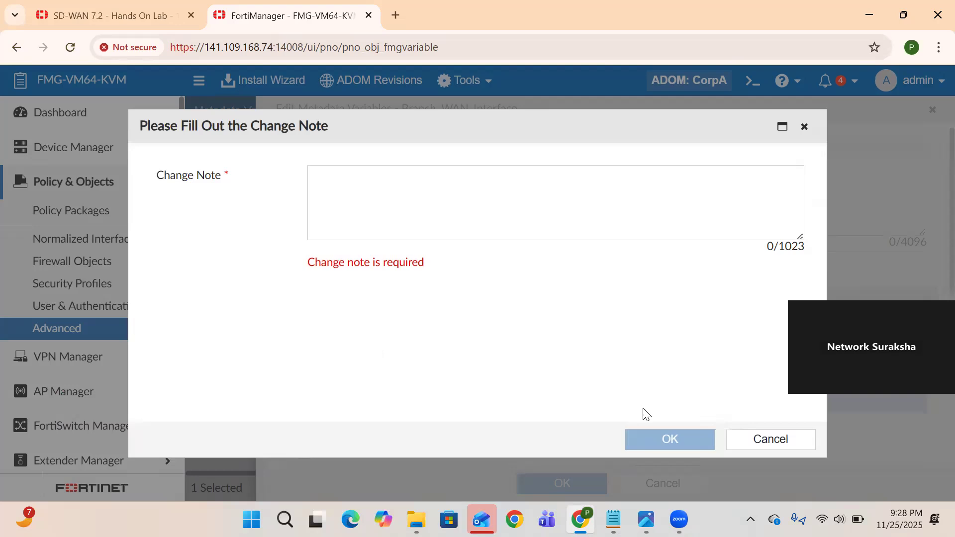
pyautogui.click(750, 451)
pyautogui.click(661, 482)
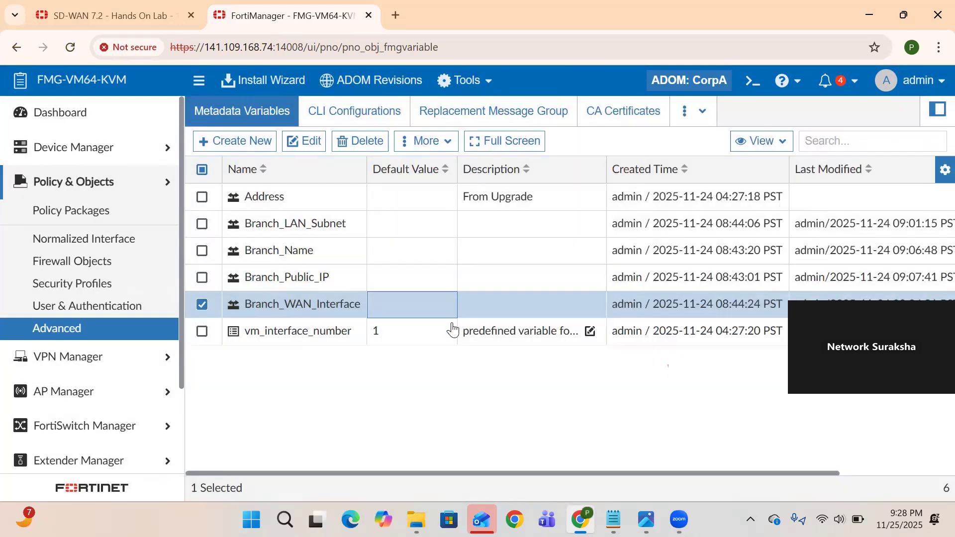
pyautogui.doubleClick(307, 230)
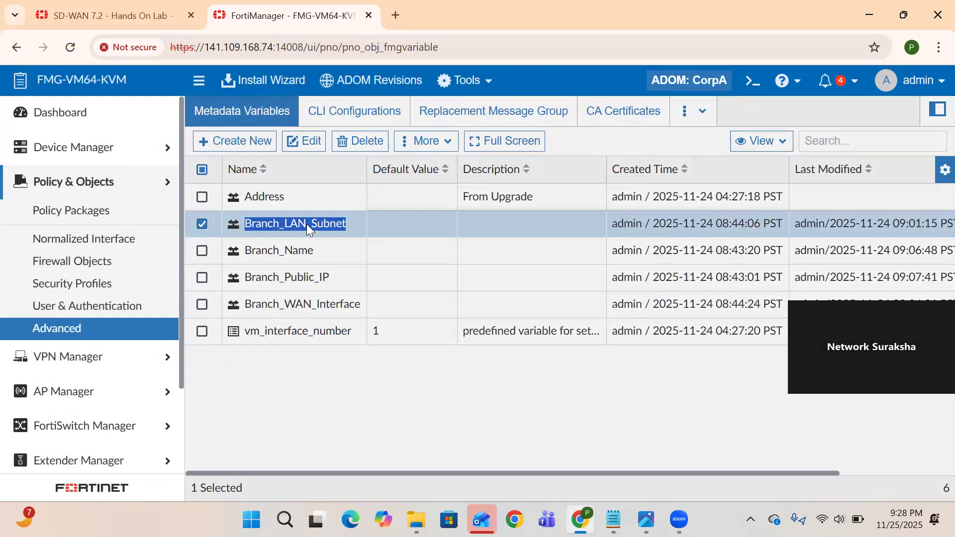
pyautogui.scroll(-1, 512, 383)
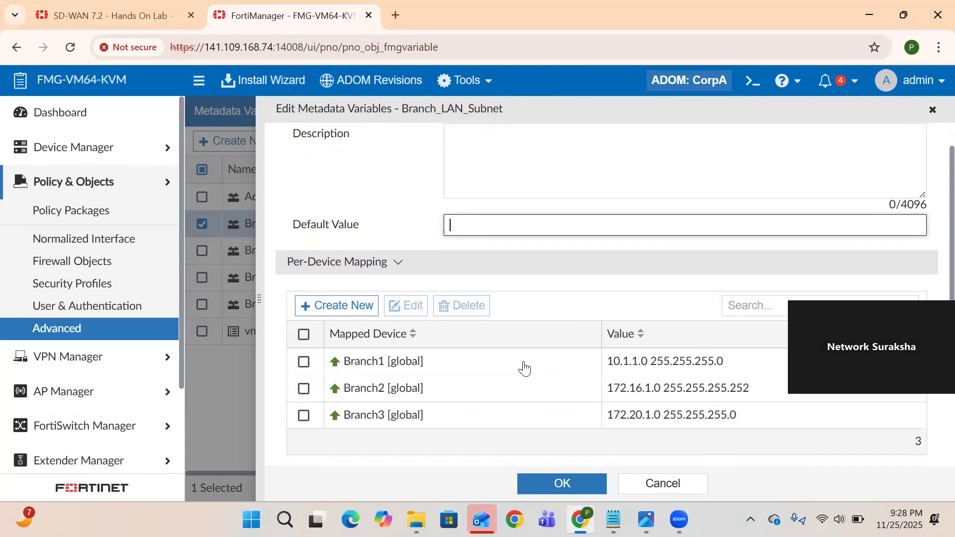
pyautogui.click(657, 485)
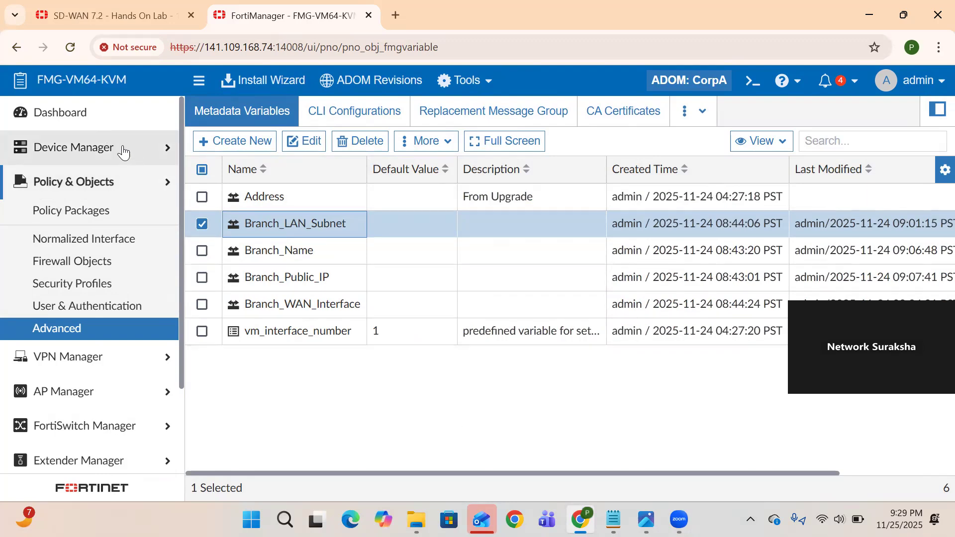
# Go to Device Manager's CLI provisioning templates and select IPSec_Template_Branch
pyautogui.click(118, 150)
pyautogui.click(94, 228)
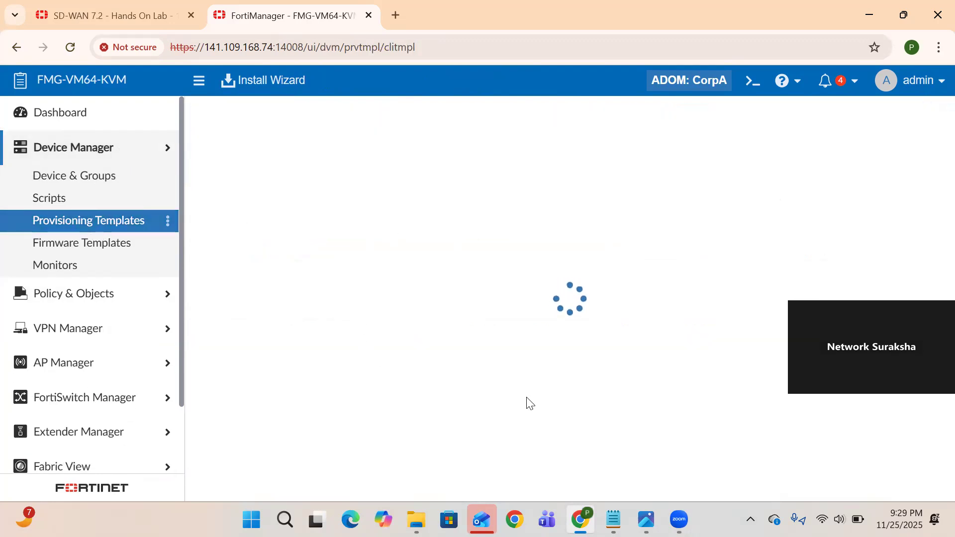
pyautogui.scroll(-2, 527, 403)
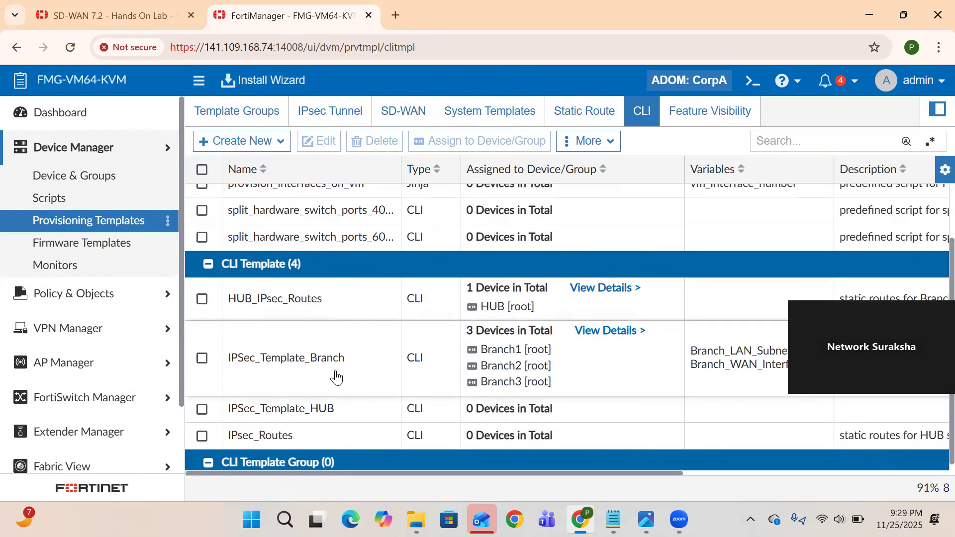
pyautogui.click(337, 378)
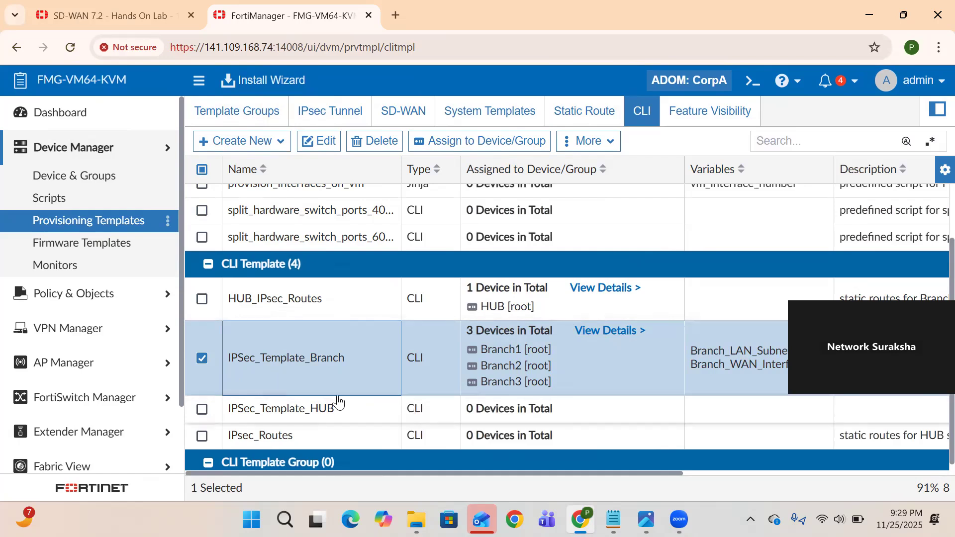
# Keep IPSec_Template_Branch assigned only to Branch1–Branch3, not HUB, and launch the Install Wizard
pyautogui.click(644, 331)
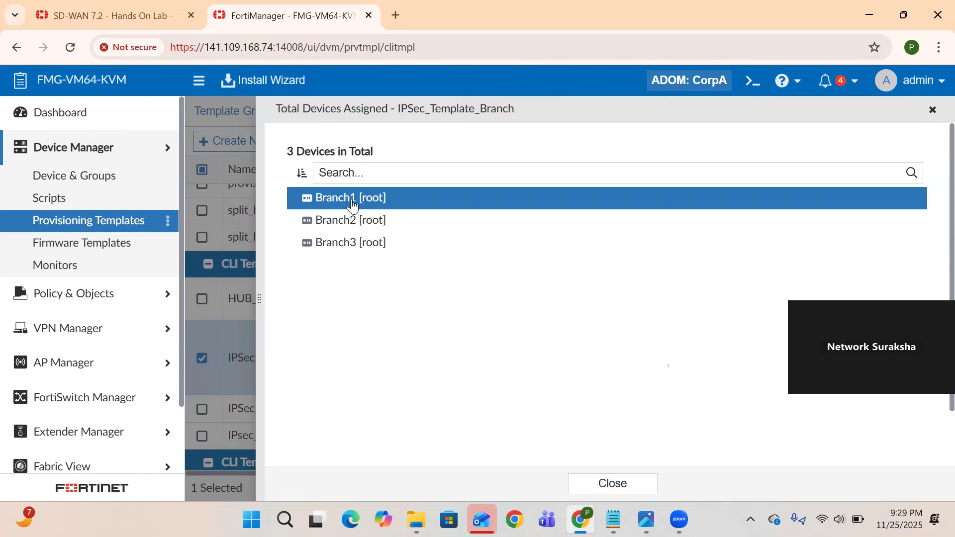
pyautogui.click(615, 485)
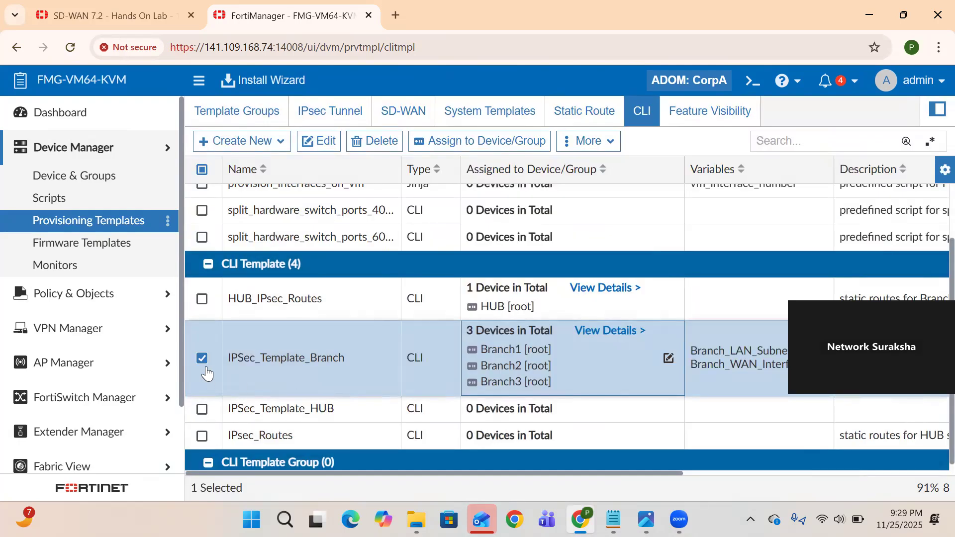
pyautogui.click(471, 140)
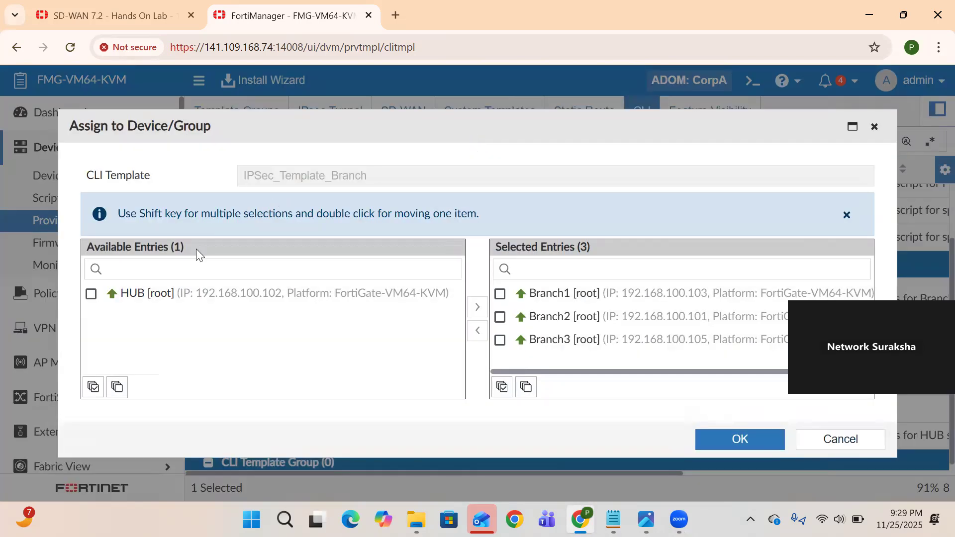
pyautogui.click(155, 297)
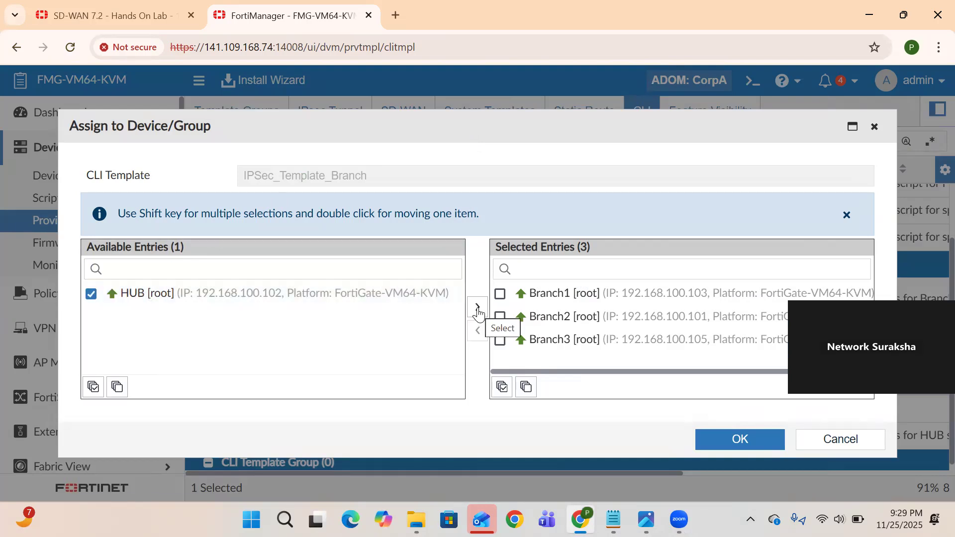
pyautogui.doubleClick(264, 306)
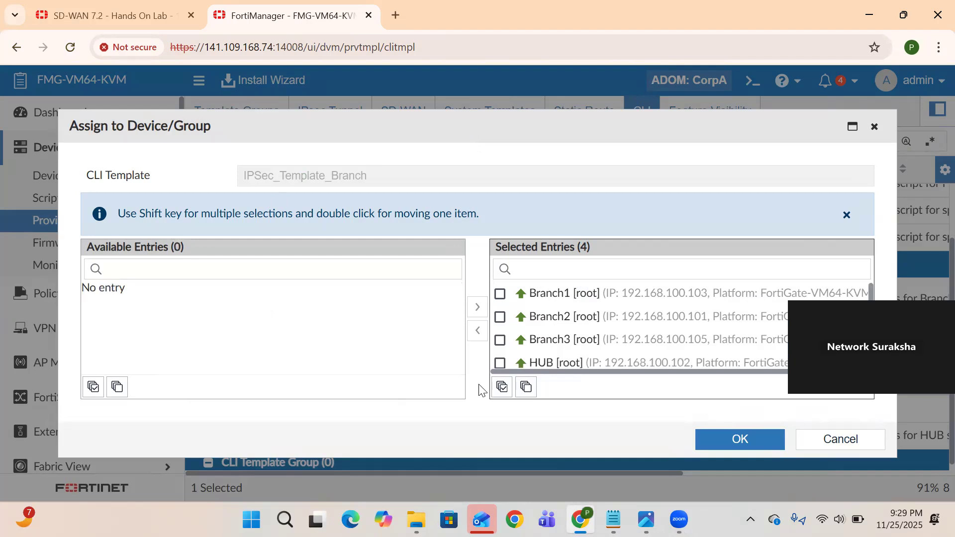
pyautogui.doubleClick(598, 363)
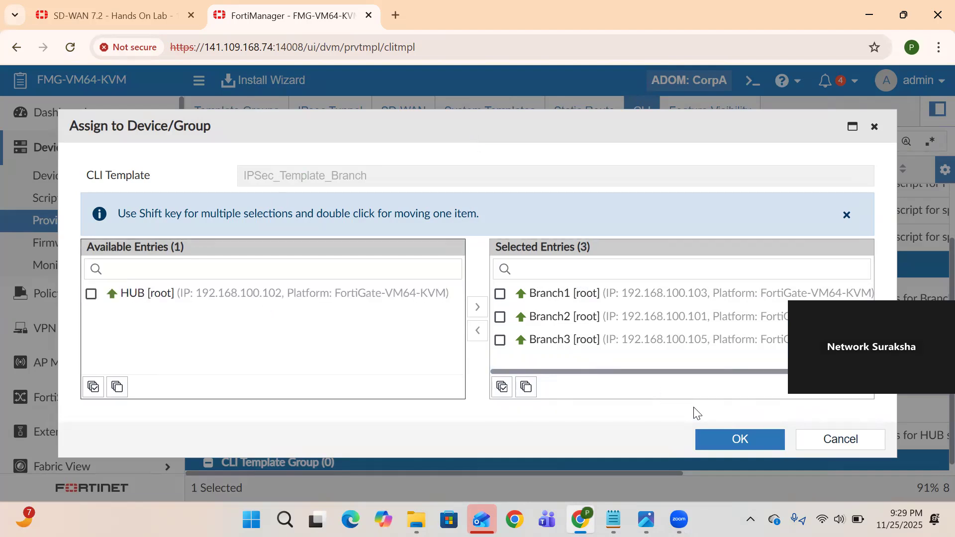
pyautogui.click(757, 444)
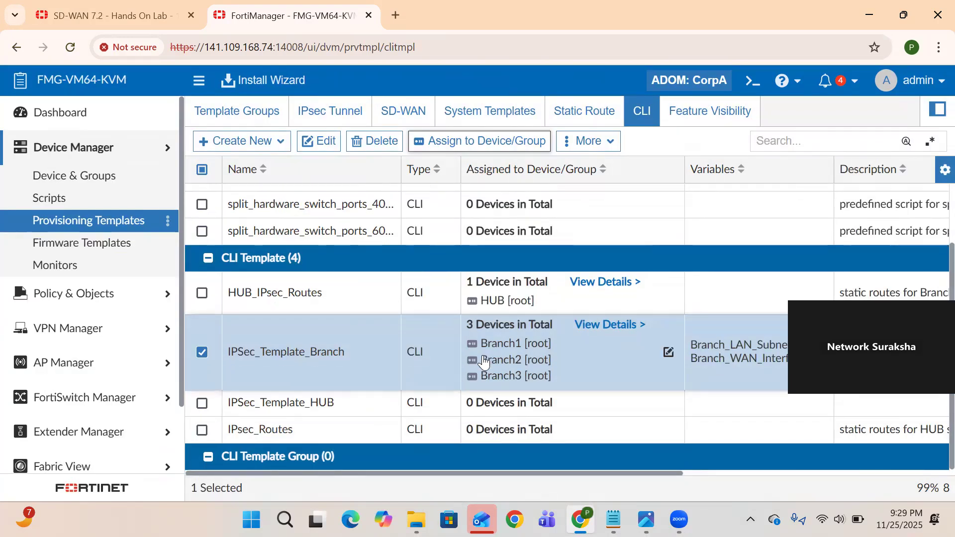
pyautogui.click(247, 93)
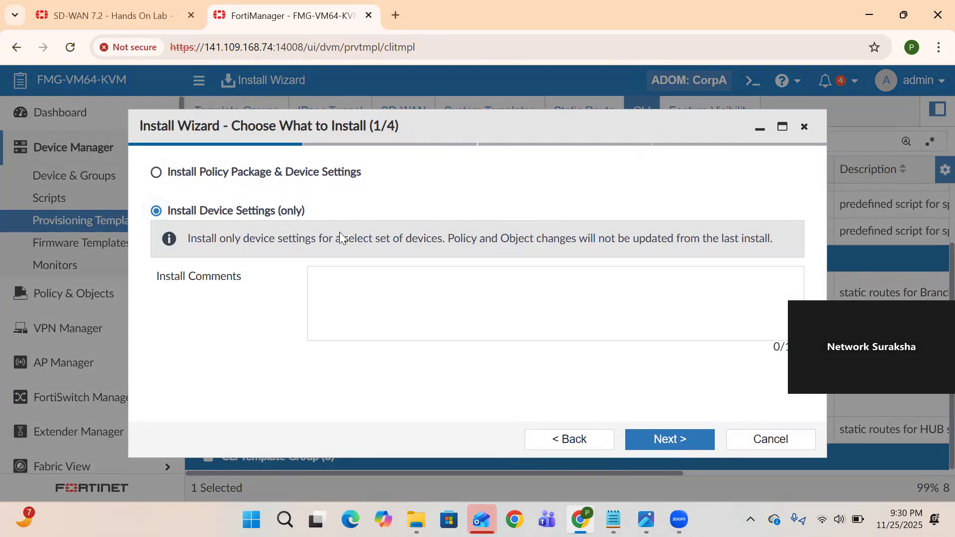
# Set up a device-settings-only install targeting Branch1 alone and proceed to validation
pyautogui.click(661, 442)
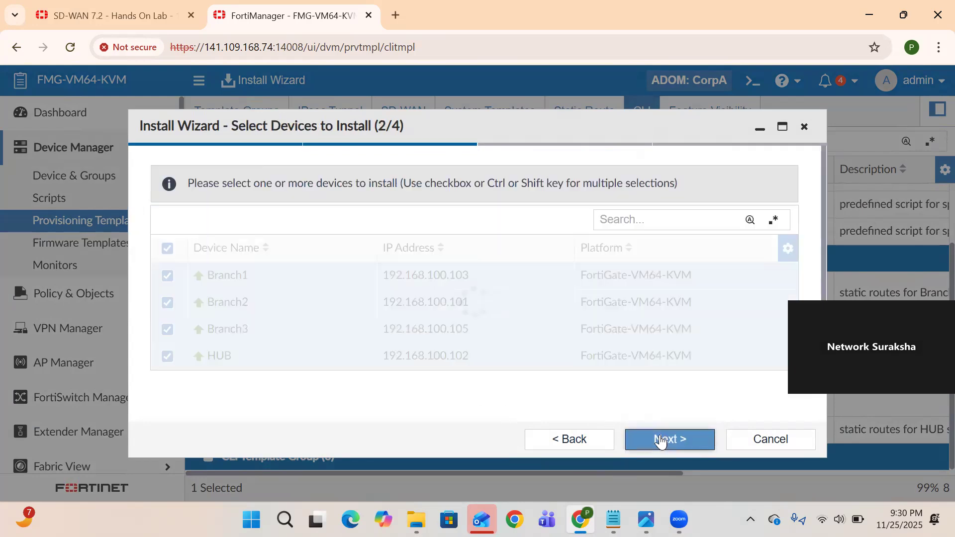
pyautogui.click(207, 232)
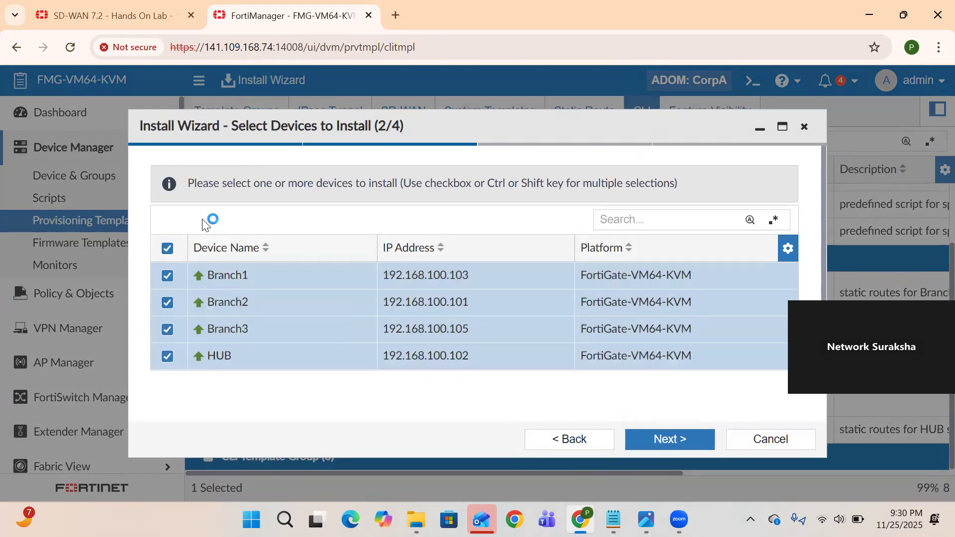
pyautogui.click(167, 249)
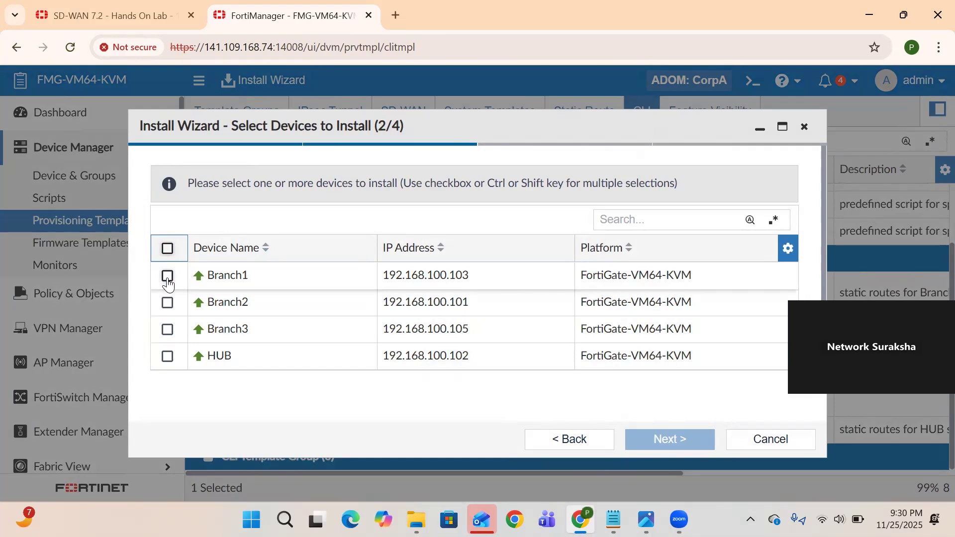
pyautogui.click(167, 276)
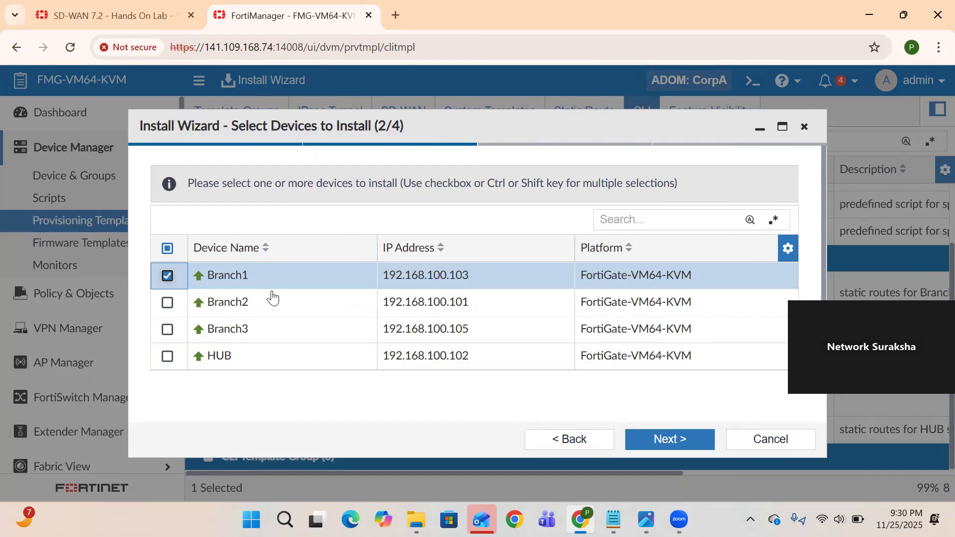
pyautogui.click(676, 439)
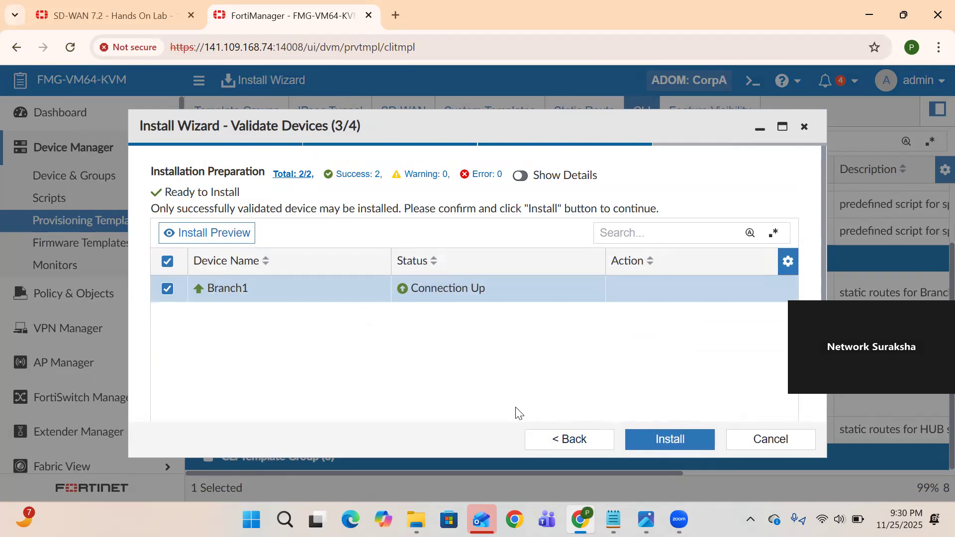
# Preview Branch1's pending configuration and highlight the tunnel's port1 interface on line 9
pyautogui.click(189, 234)
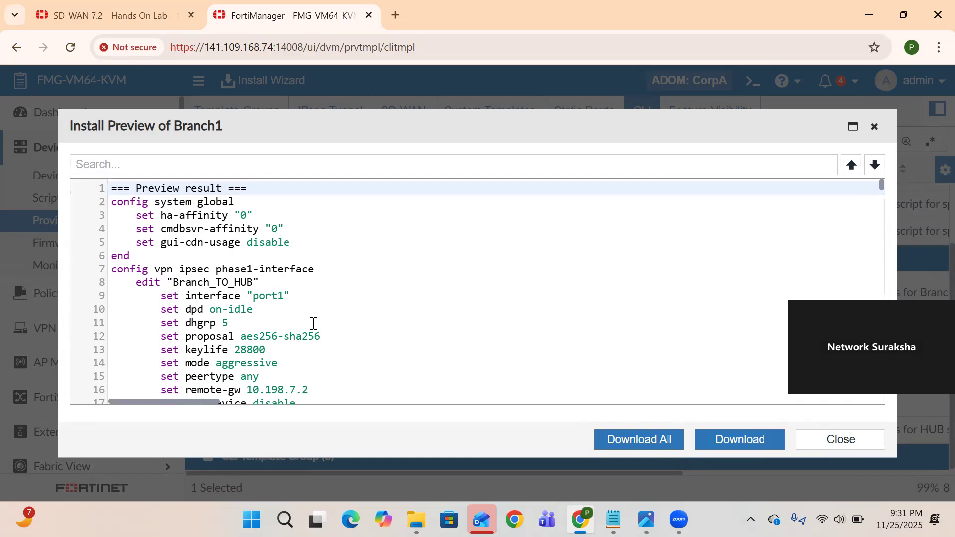
pyautogui.scroll(-2, 314, 323)
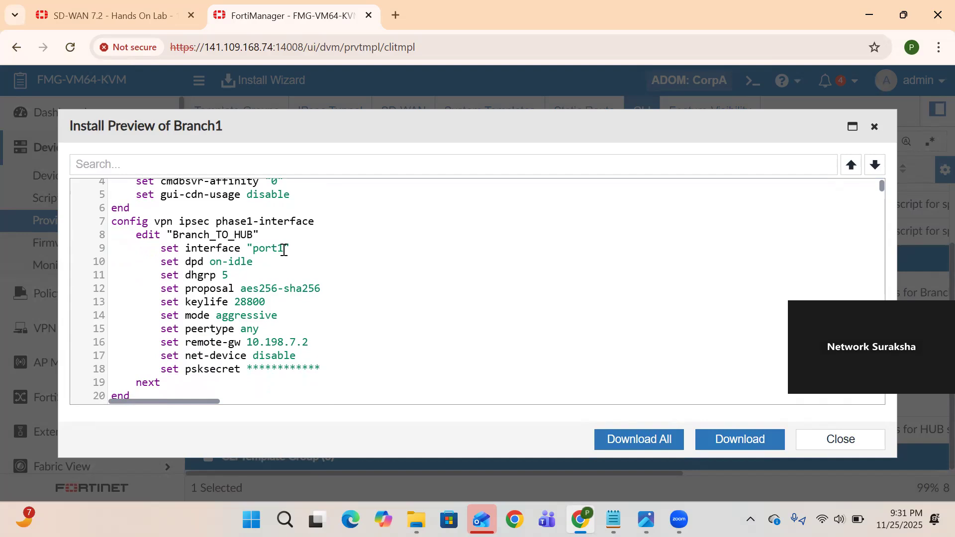
pyautogui.moveTo(283, 250); pyautogui.dragTo(254, 250)
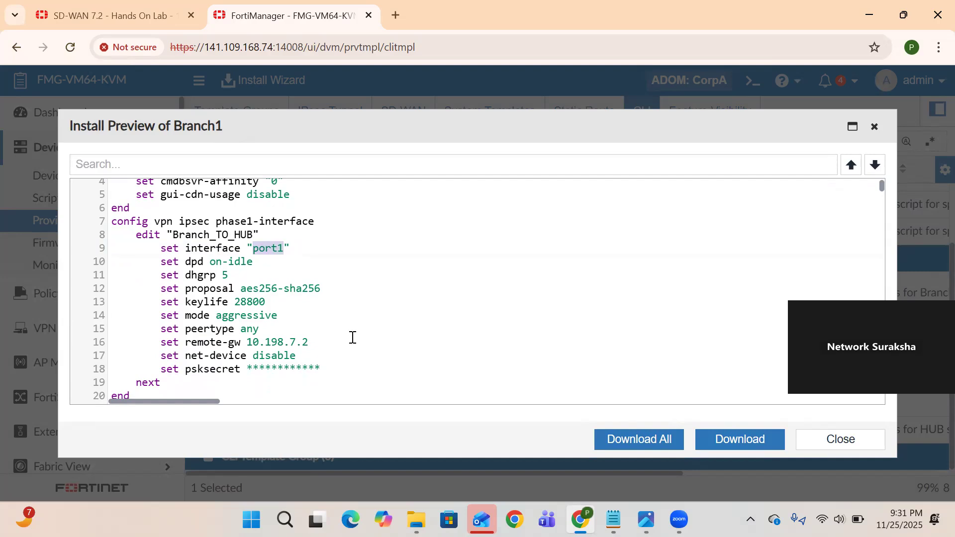
# Find and highlight the Branch_TO_HUB phase2 src-subnet 10.1.1.0 255.255.255.0 on line 510
pyautogui.scroll(-5, 352, 338)
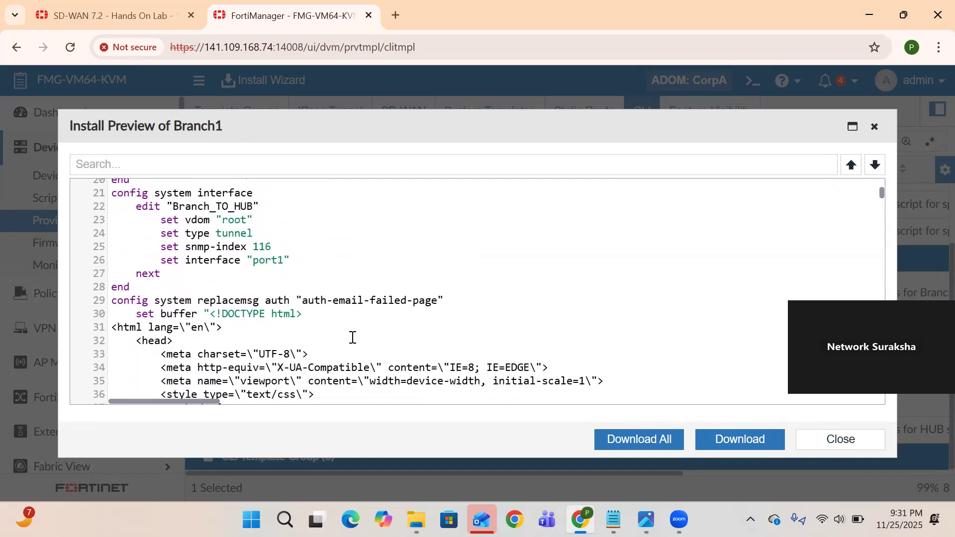
pyautogui.scroll(4, 333, 318)
pyautogui.scroll(-5, 333, 318)
pyautogui.scroll(3, 279, 303)
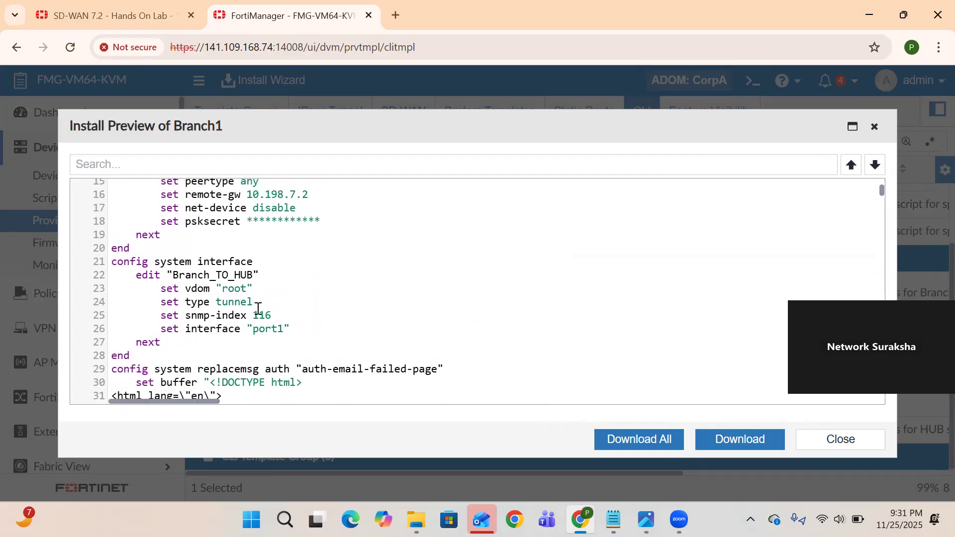
pyautogui.scroll(-15, 366, 358)
pyautogui.scroll(-20, 365, 358)
pyautogui.scroll(-20, 365, 358)
pyautogui.scroll(-5, 366, 358)
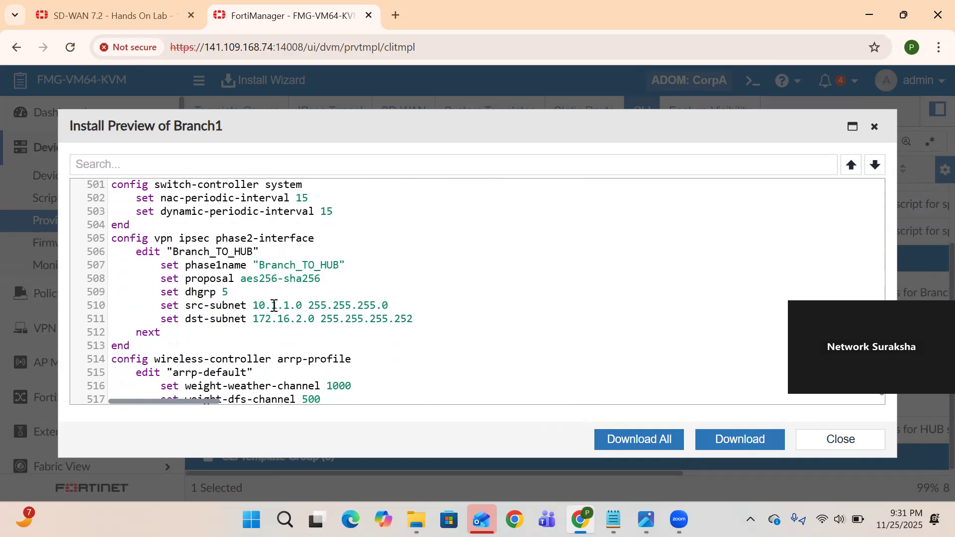
pyautogui.moveTo(389, 305); pyautogui.dragTo(251, 305)
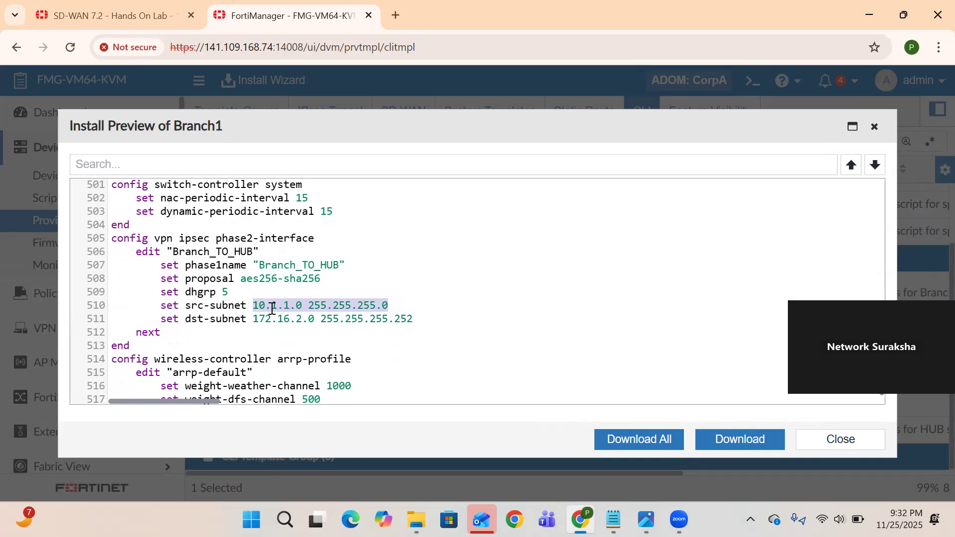
pyautogui.scroll(-2, 407, 360)
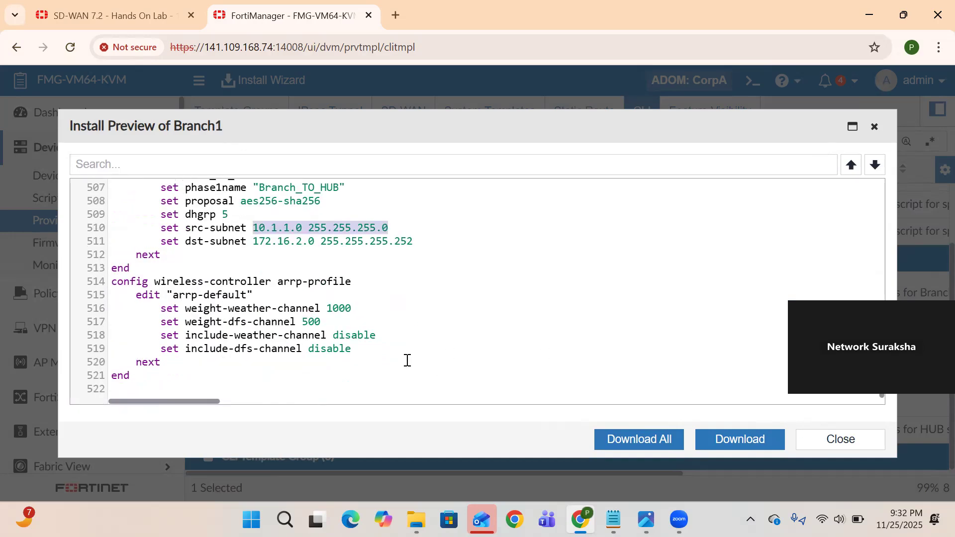
pyautogui.scroll(20, 224, 295)
pyautogui.scroll(9, 225, 294)
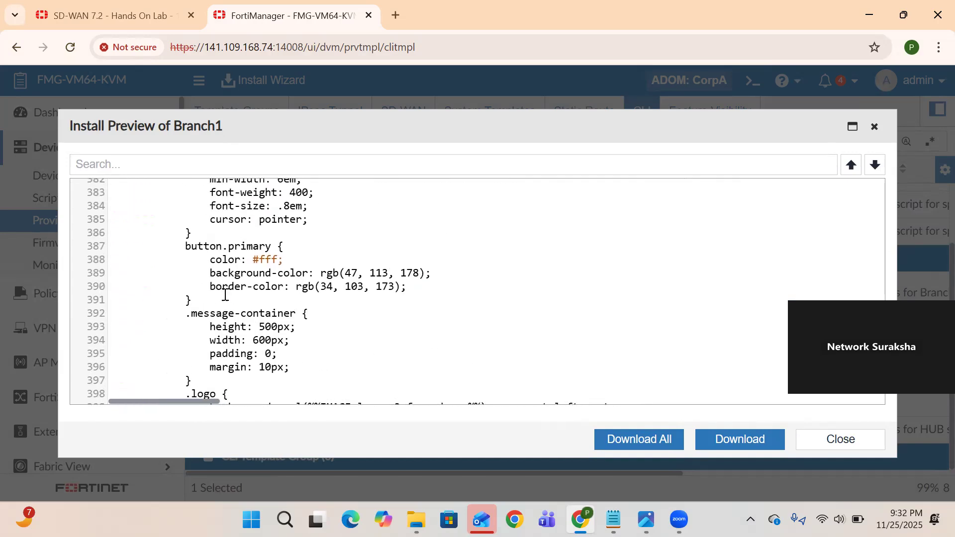
pyautogui.scroll(7, 225, 294)
pyautogui.scroll(16, 279, 270)
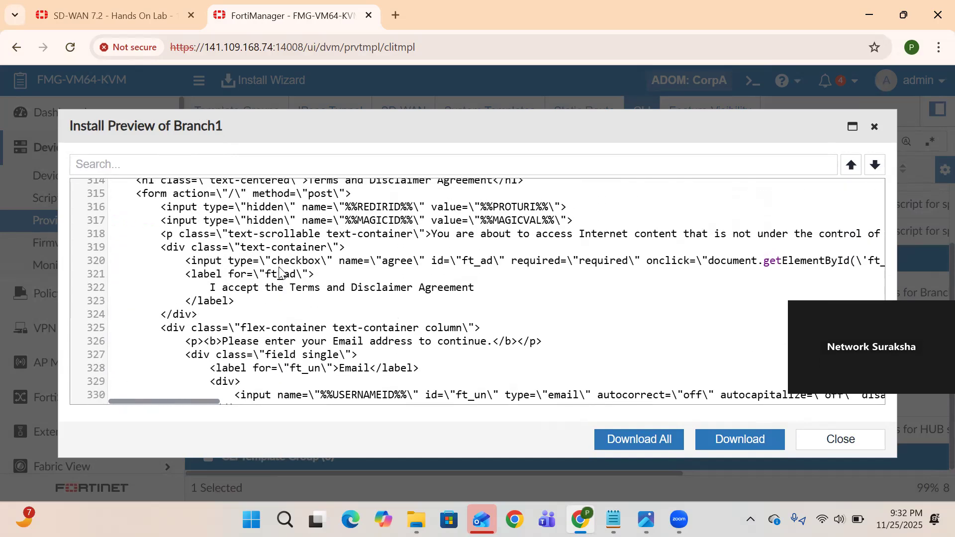
# Close the preview, install the configuration to Branch1, and check its installation progress
pyautogui.click(823, 442)
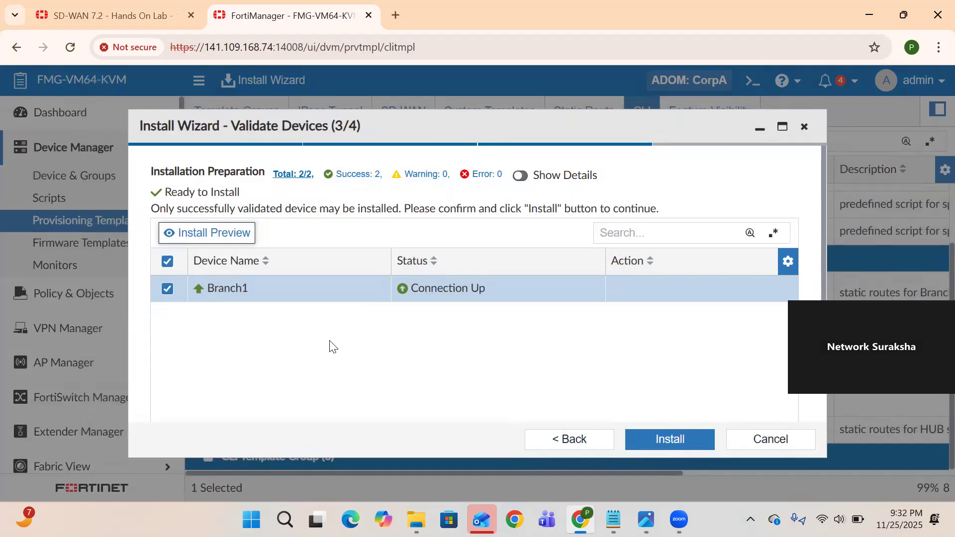
pyautogui.click(669, 438)
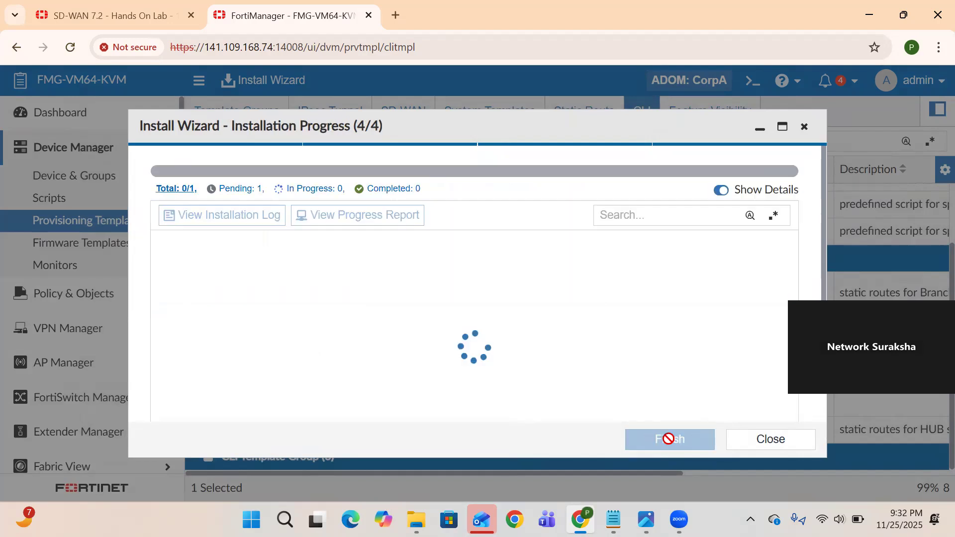
pyautogui.click(102, 20)
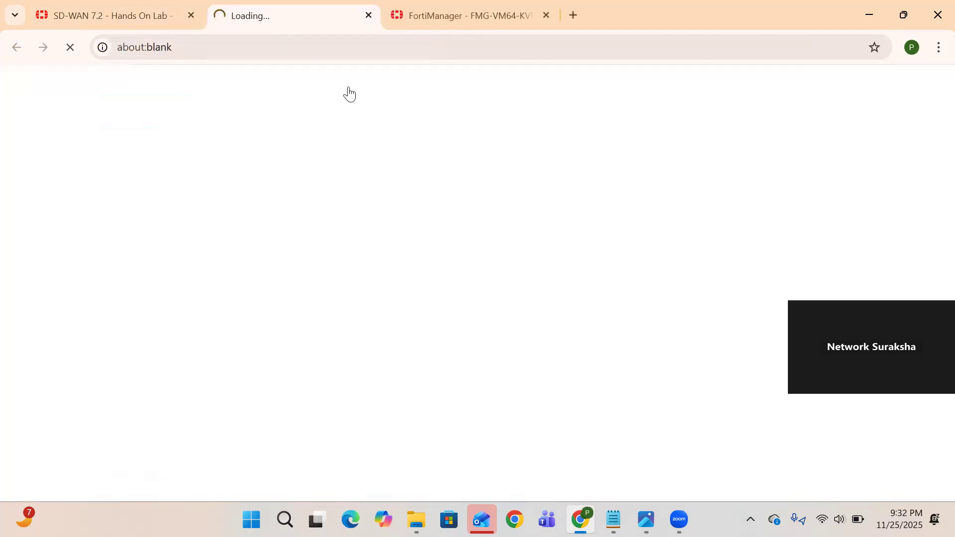
pyautogui.click(450, 17)
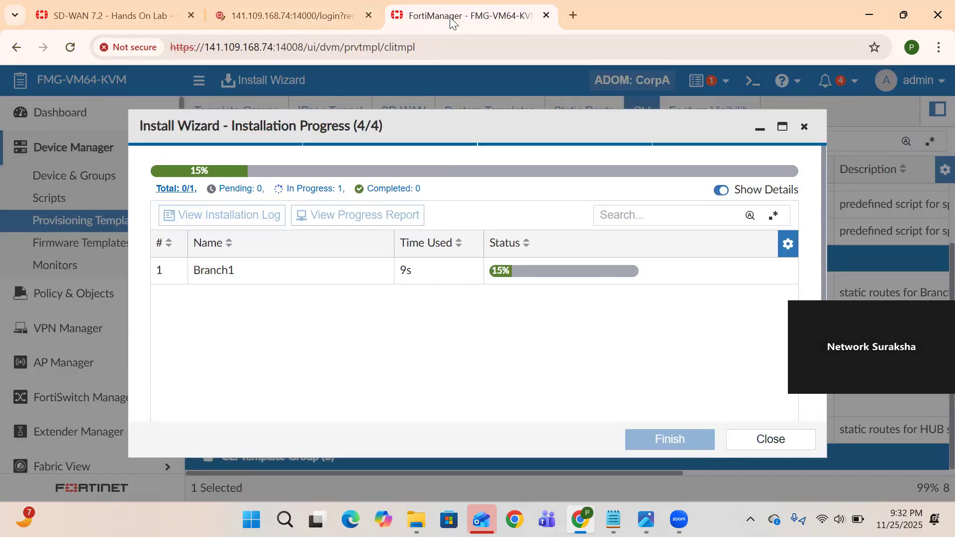
pyautogui.click(290, 16)
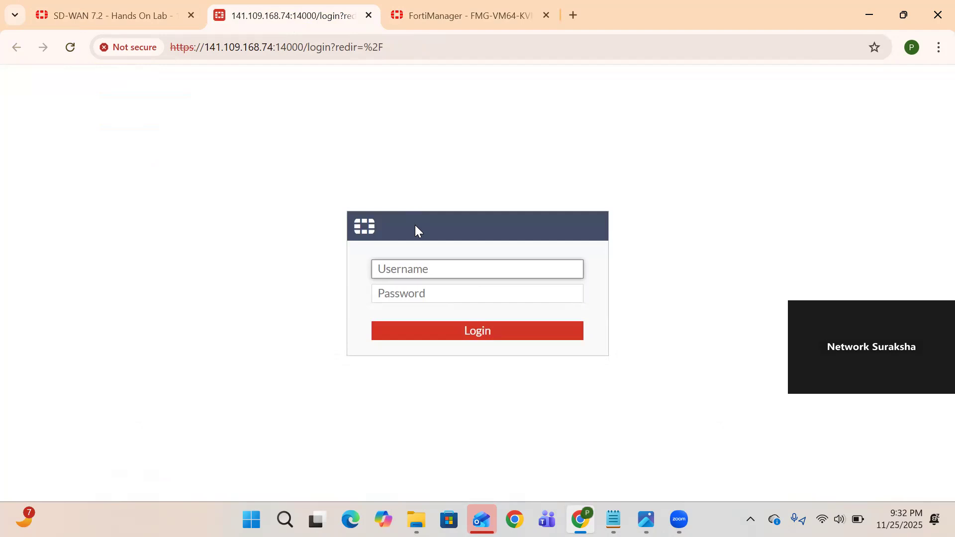
pyautogui.write('admin')
pyautogui.press('Tab')
pyautogui.write('fortinet')
pyautogui.press('Return')
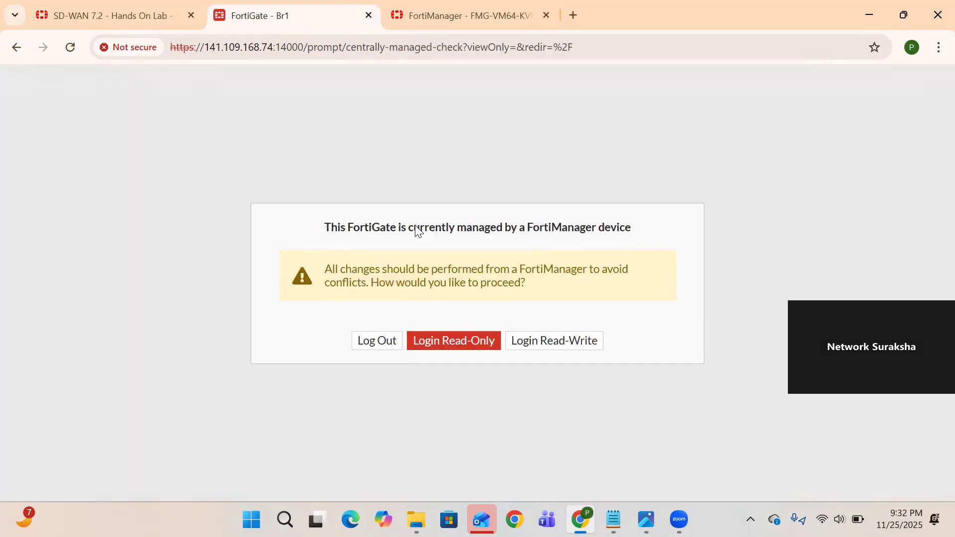
pyautogui.click(531, 347)
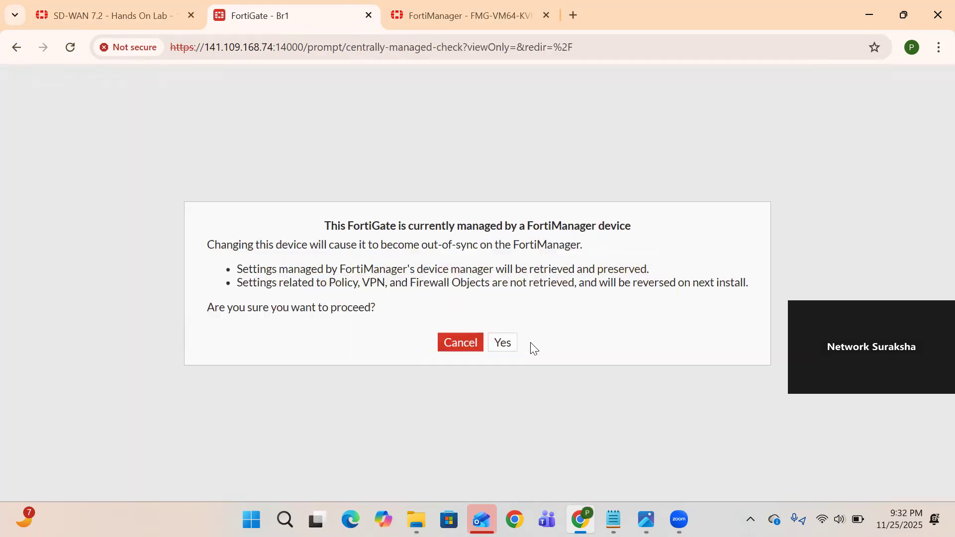
pyautogui.click(503, 343)
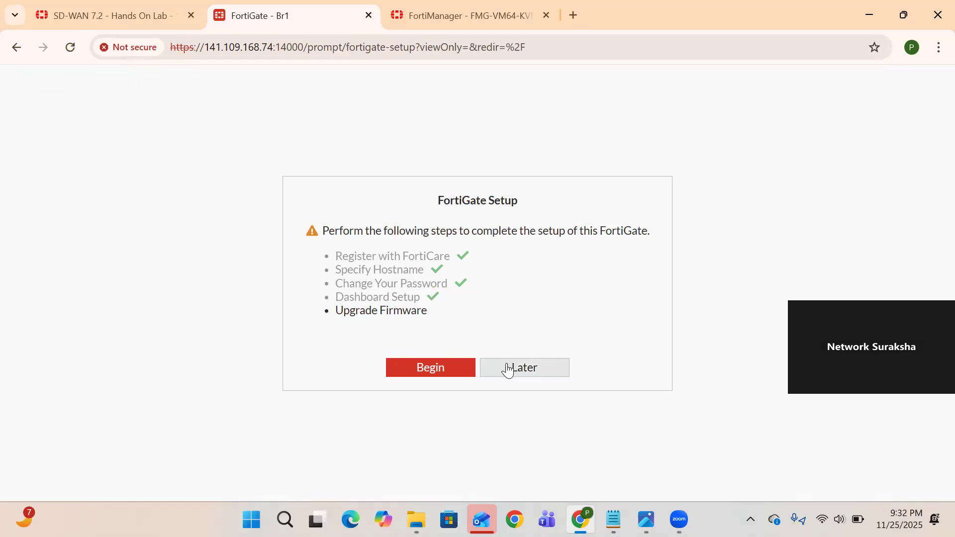
pyautogui.click(508, 376)
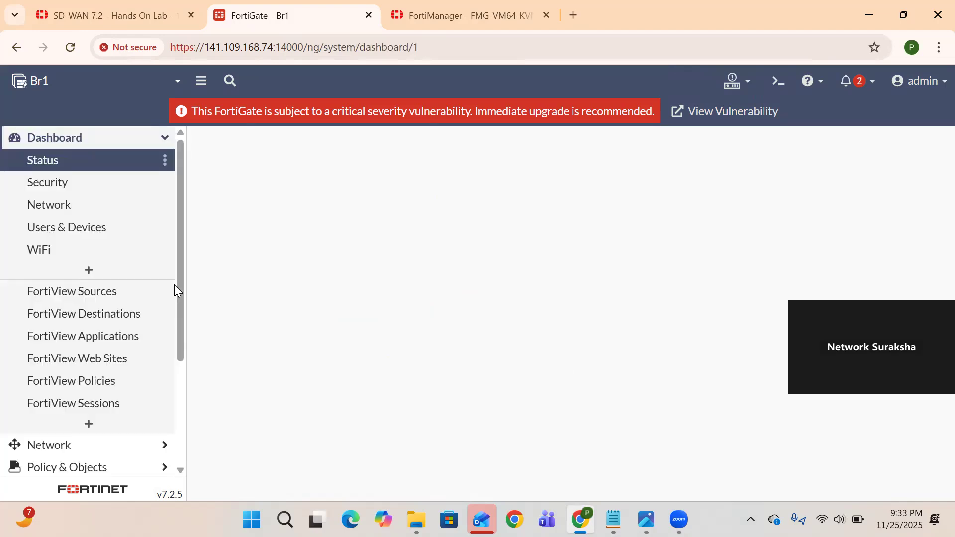
# Open the Branch_TO_HUB tunnel's settings under VPN > IPsec Tunnels on Br1
pyautogui.scroll(-3, 154, 294)
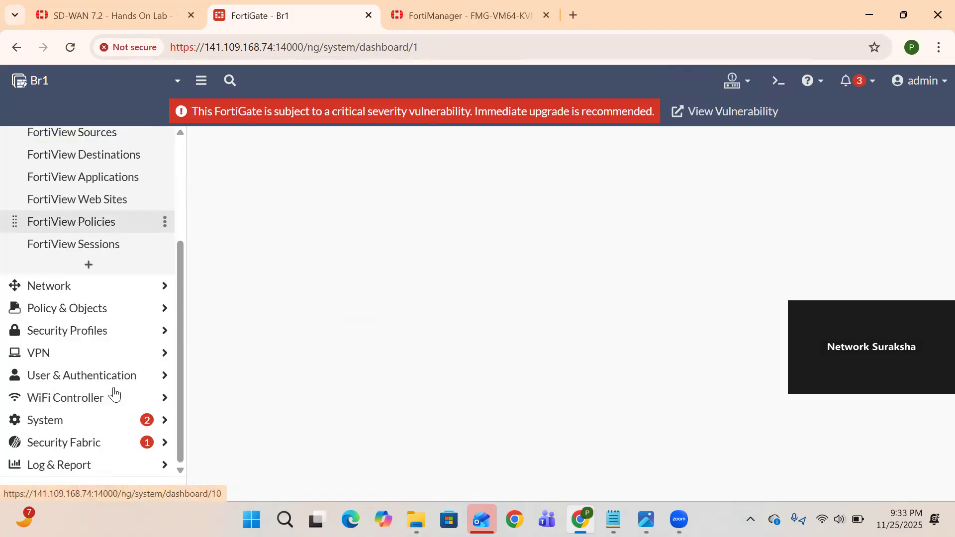
pyautogui.click(56, 354)
pyautogui.click(59, 222)
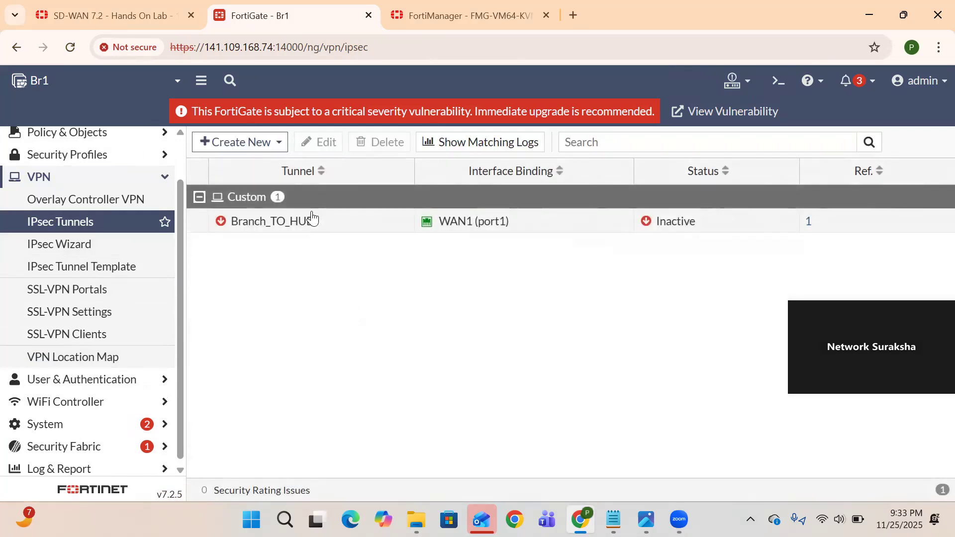
pyautogui.moveTo(315, 222); pyautogui.dragTo(229, 228)
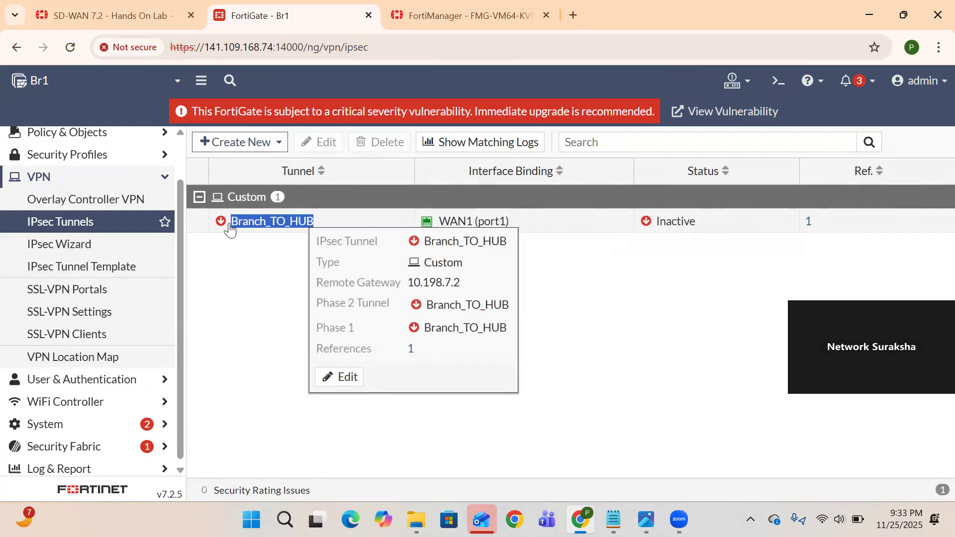
pyautogui.doubleClick(506, 224)
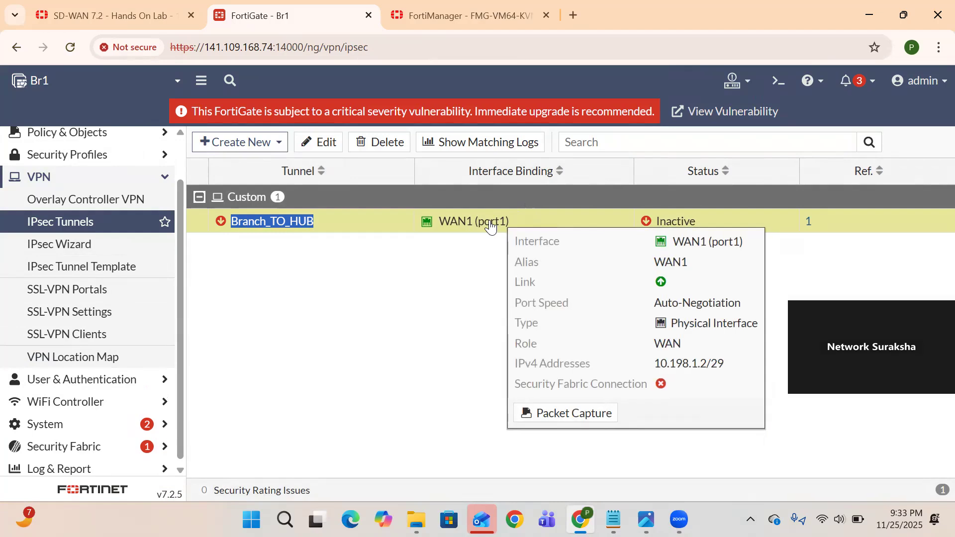
pyautogui.doubleClick(489, 224)
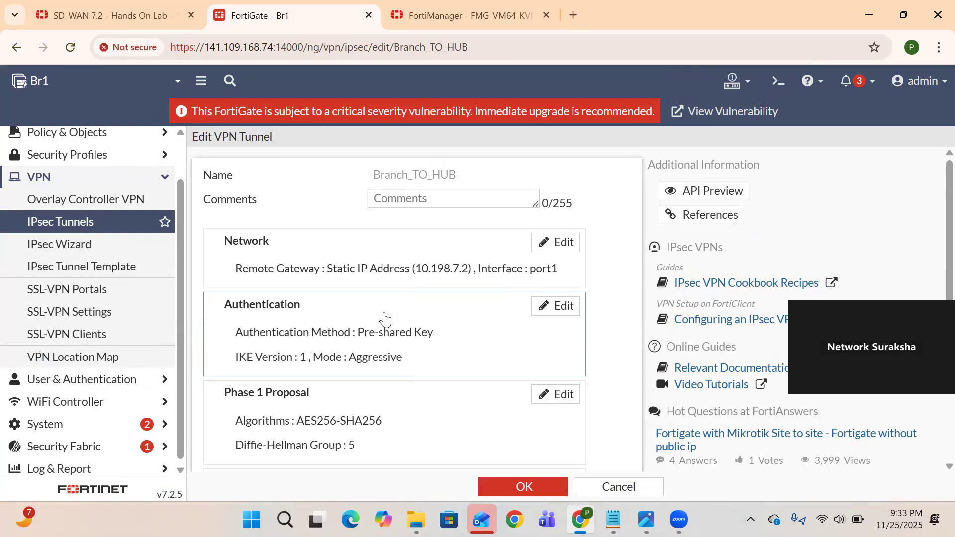
pyautogui.scroll(-3, 385, 318)
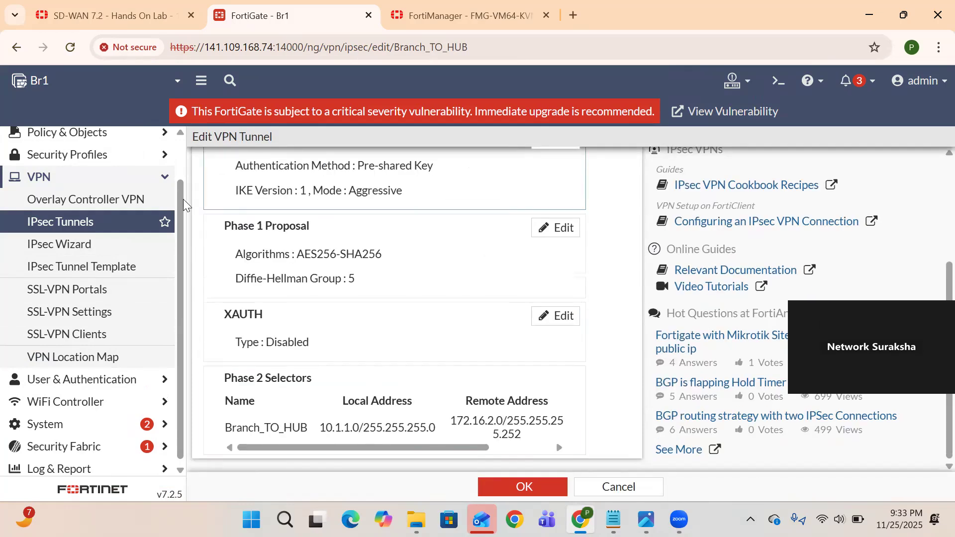
pyautogui.scroll(1, 124, 221)
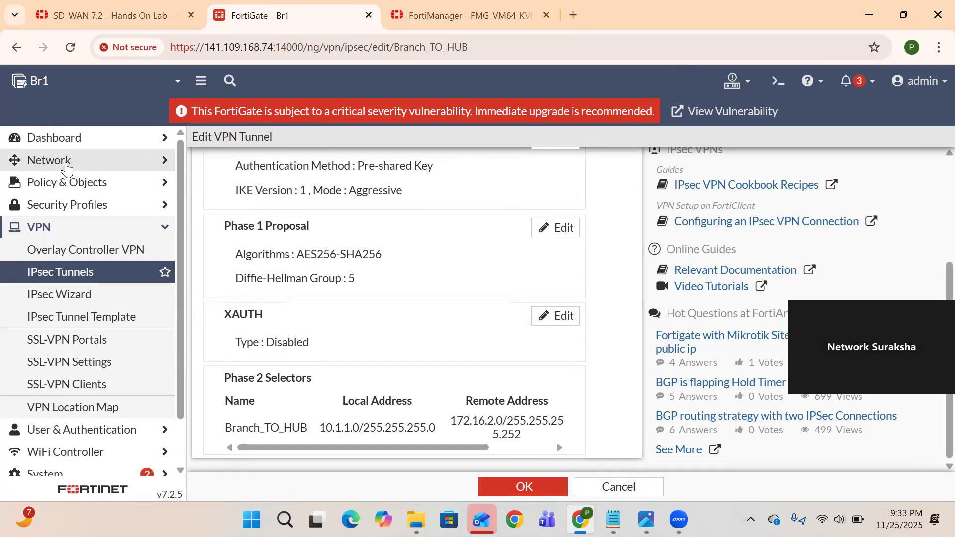
# In Network > Interfaces, expand WAN1 (port1) to show the Branch_TO_HUB tunnel interface
pyautogui.click(66, 169)
pyautogui.click(55, 186)
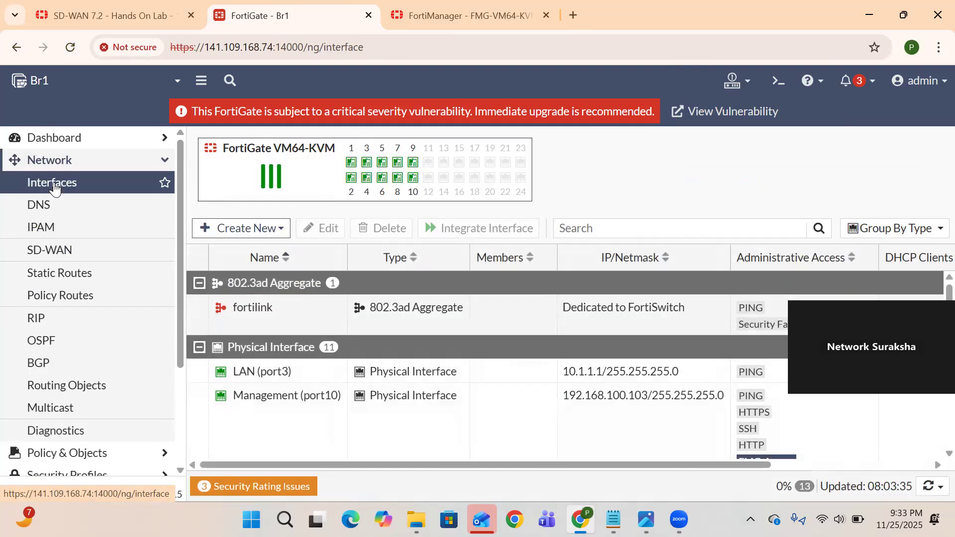
pyautogui.scroll(-5, 306, 358)
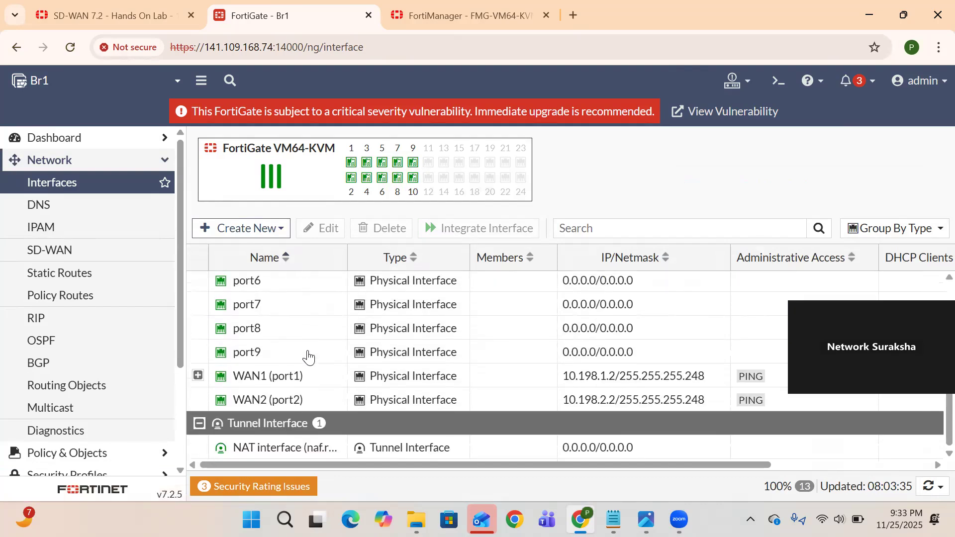
pyautogui.moveTo(304, 383); pyautogui.dragTo(230, 383)
pyautogui.click(198, 377)
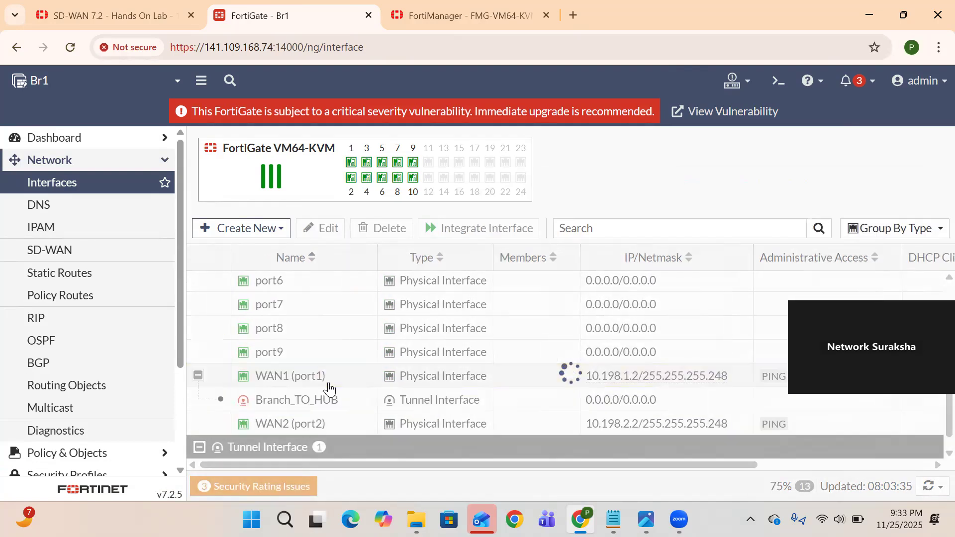
pyautogui.scroll(-1, 328, 387)
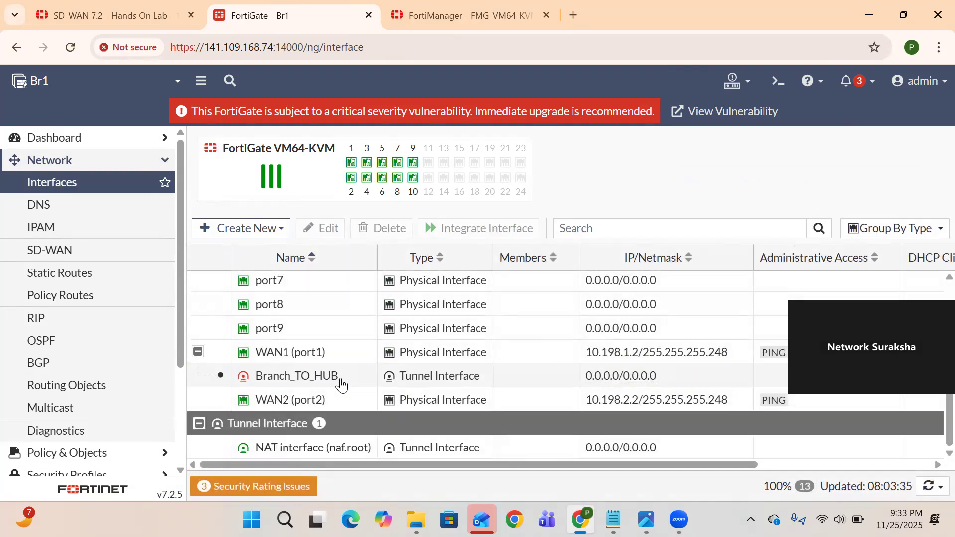
pyautogui.doubleClick(255, 384)
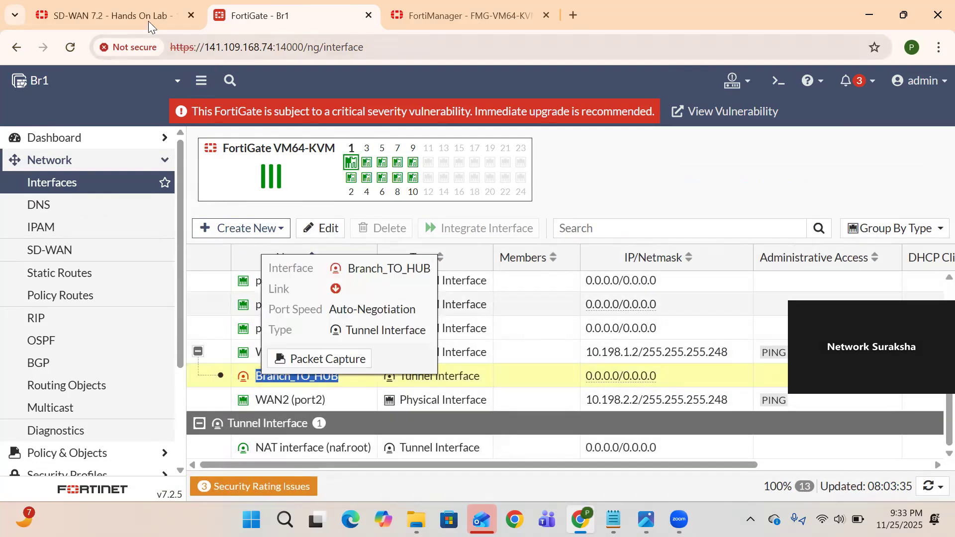
# Dismiss Branch1's failed install results and install device settings to Branch2 and Branch3 only
pyautogui.click(461, 20)
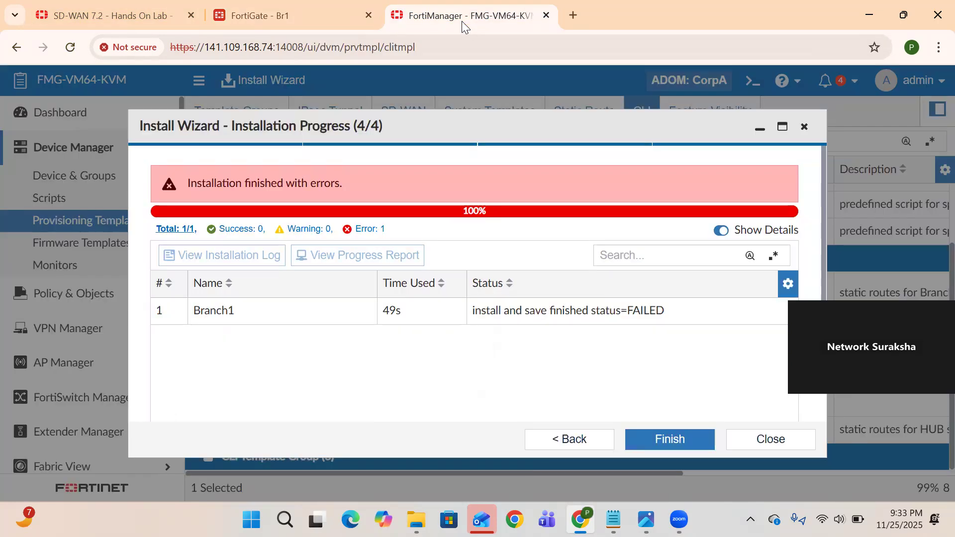
pyautogui.click(676, 444)
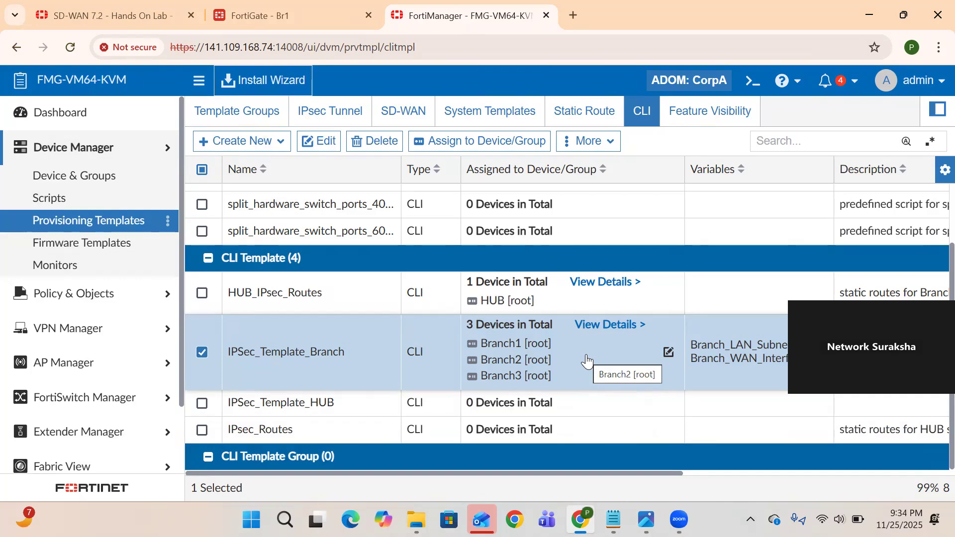
pyautogui.click(263, 82)
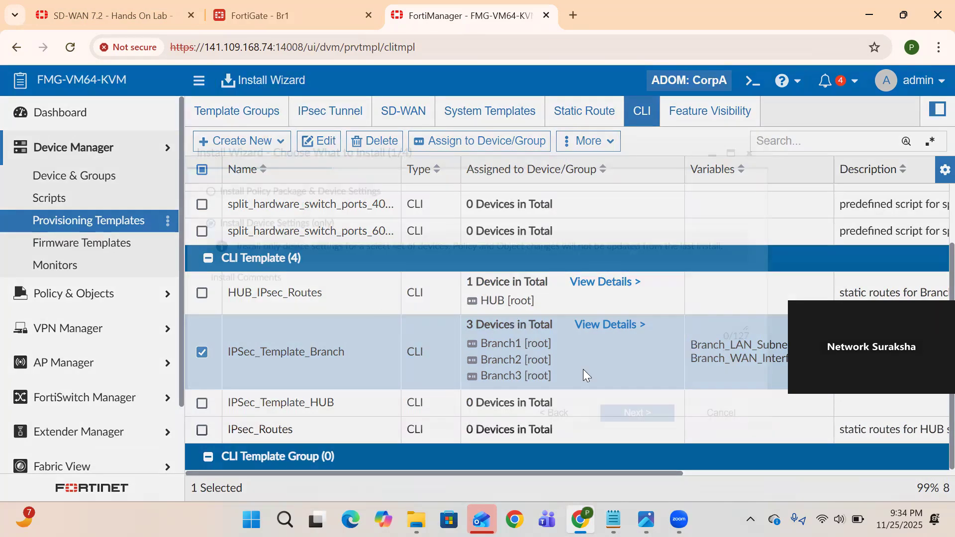
pyautogui.click(664, 440)
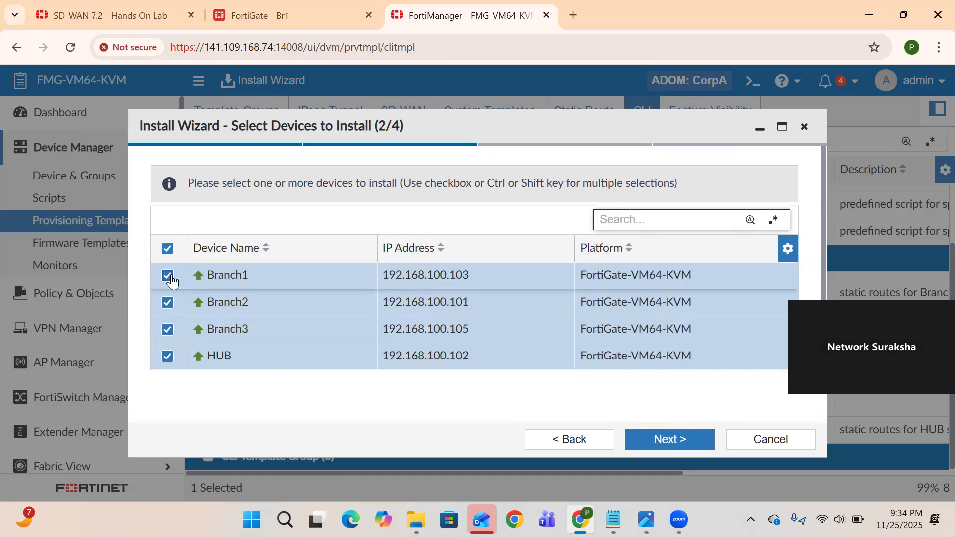
pyautogui.click(167, 249)
pyautogui.click(168, 302)
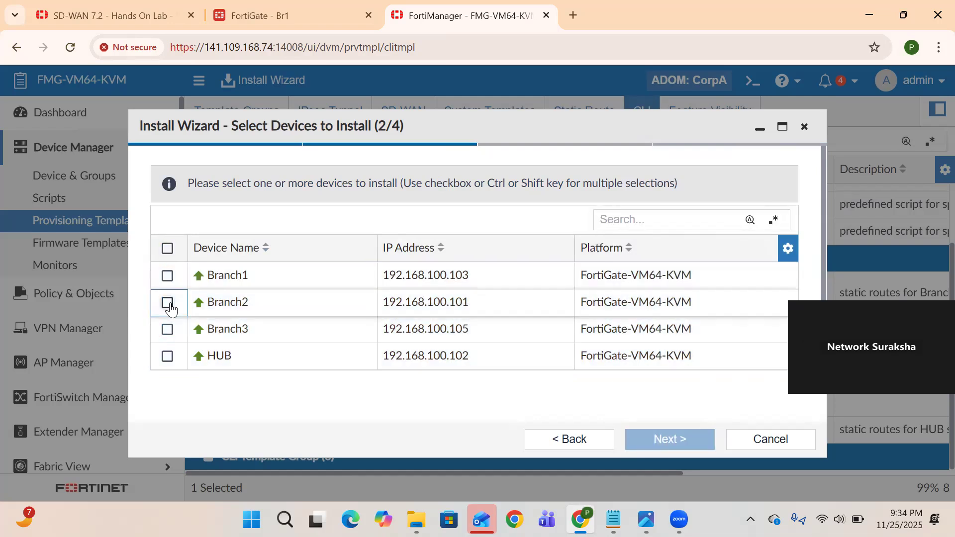
pyautogui.click(167, 328)
pyautogui.click(690, 438)
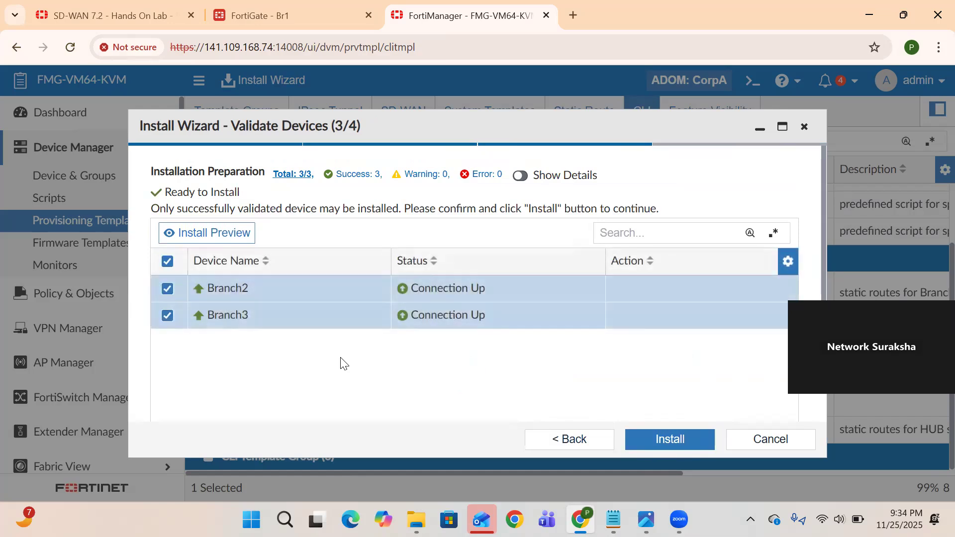
pyautogui.click(692, 441)
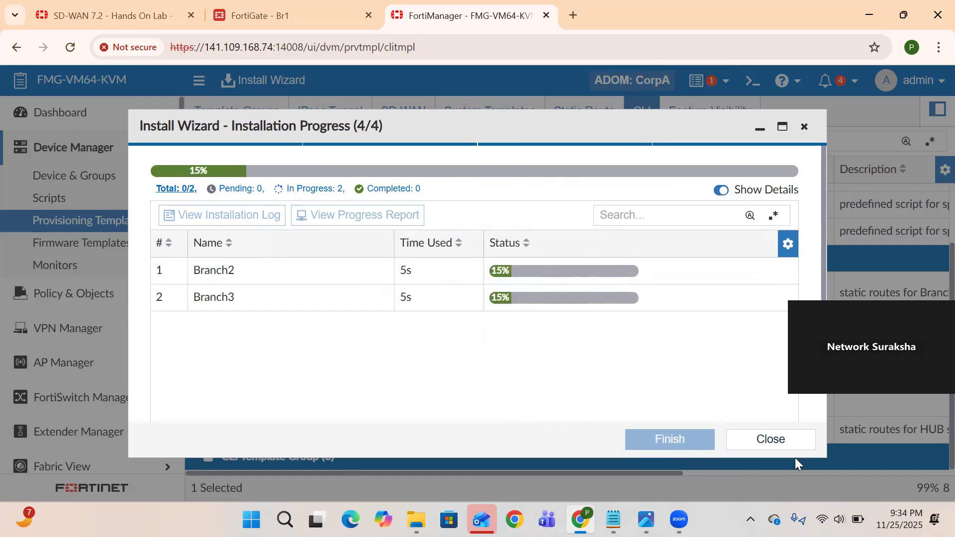
pyautogui.click(768, 439)
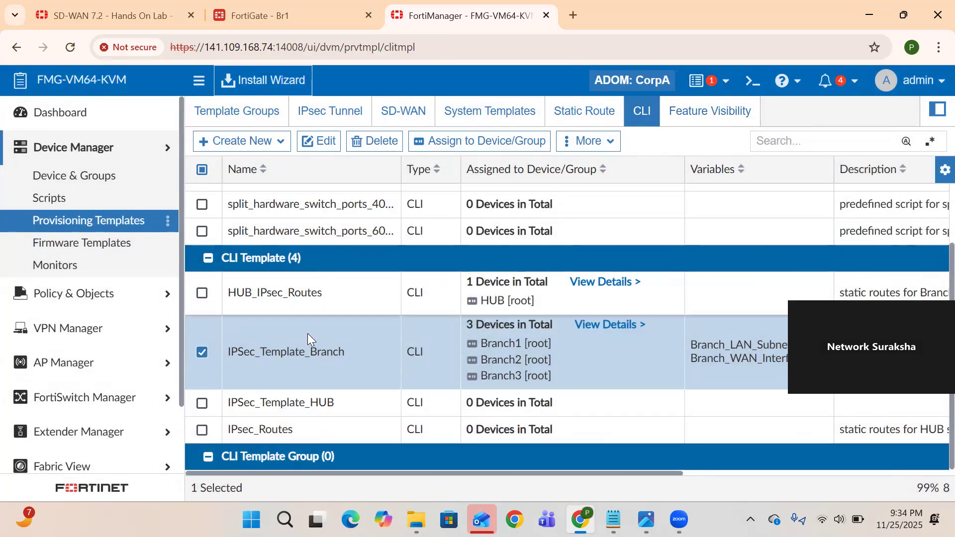
# Review IPsec_Routes' 172.16.2.2/255.255.255.252 route via Branch_TO_HUB, then view the VPN.gif diagram
pyautogui.doubleClick(355, 431)
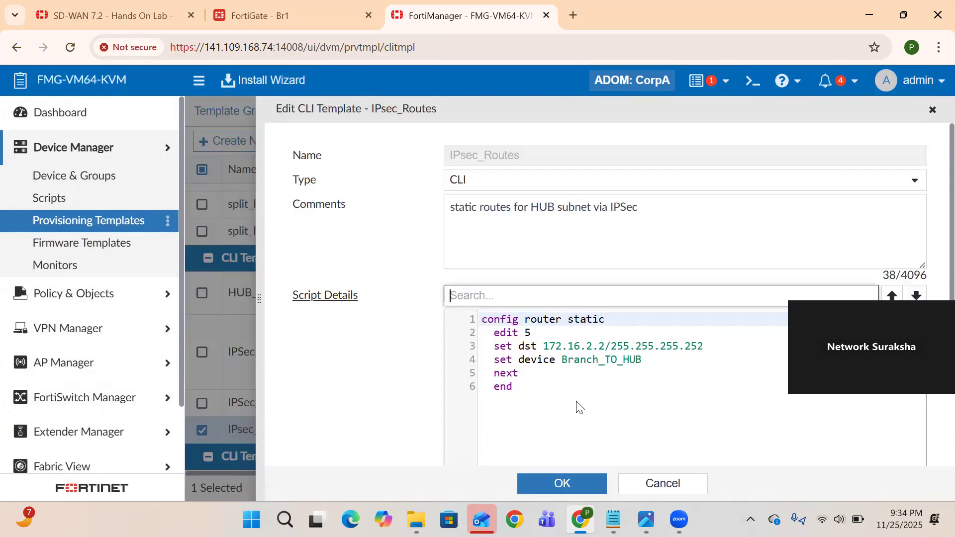
pyautogui.click(545, 347)
pyautogui.moveTo(545, 347); pyautogui.dragTo(706, 345)
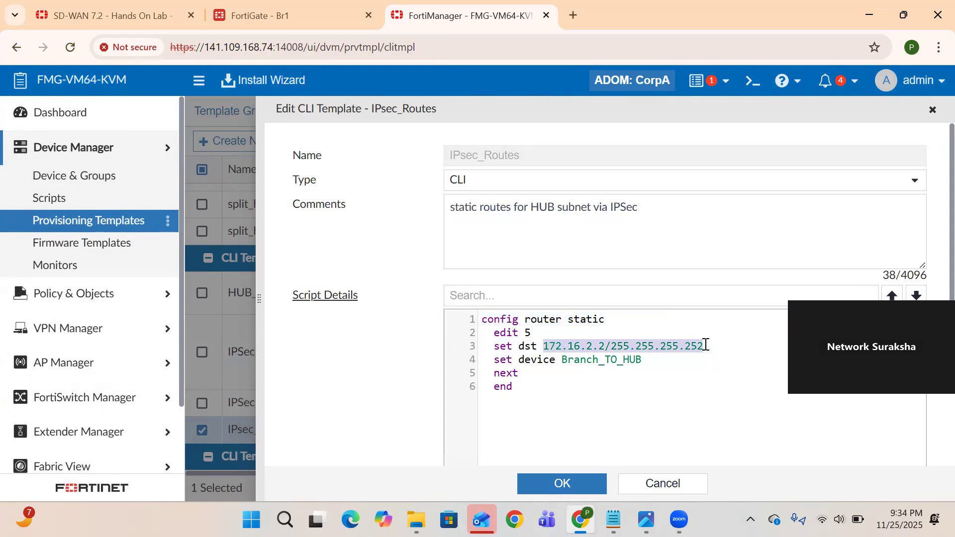
pyautogui.moveTo(643, 361); pyautogui.dragTo(562, 365)
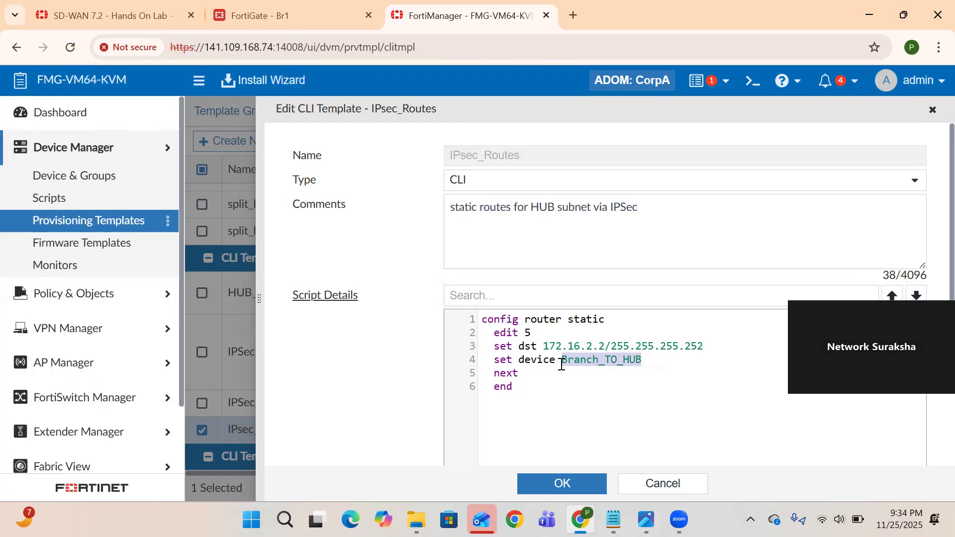
pyautogui.click(645, 519)
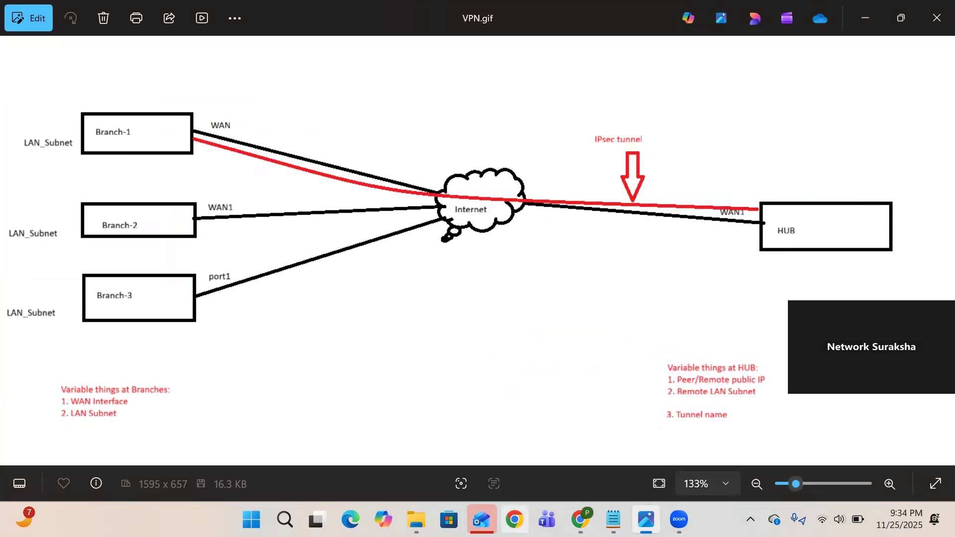
# Look over the VPN.gif diagram in Photos, then return to FortiManager's IPsec_Routes template editor
pyautogui.click(580, 519)
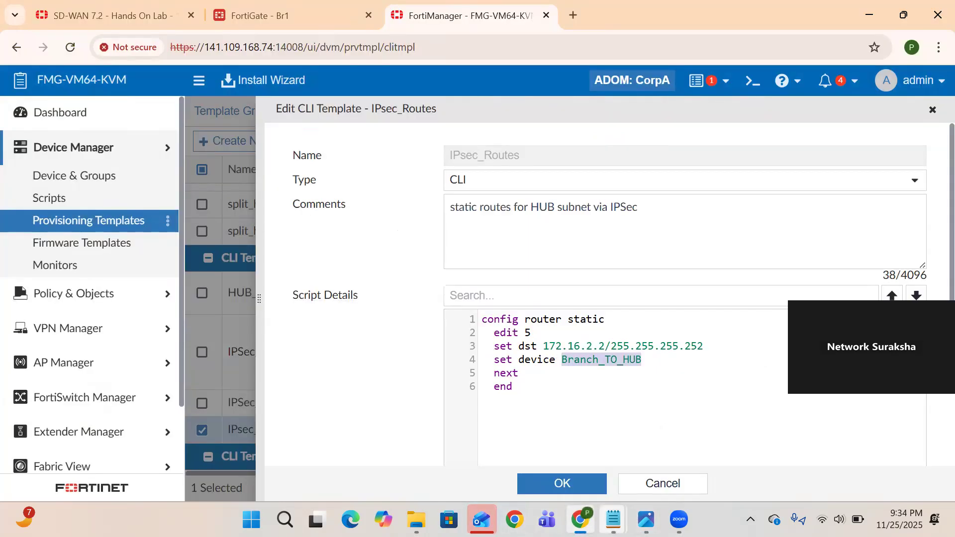
pyautogui.click(646, 520)
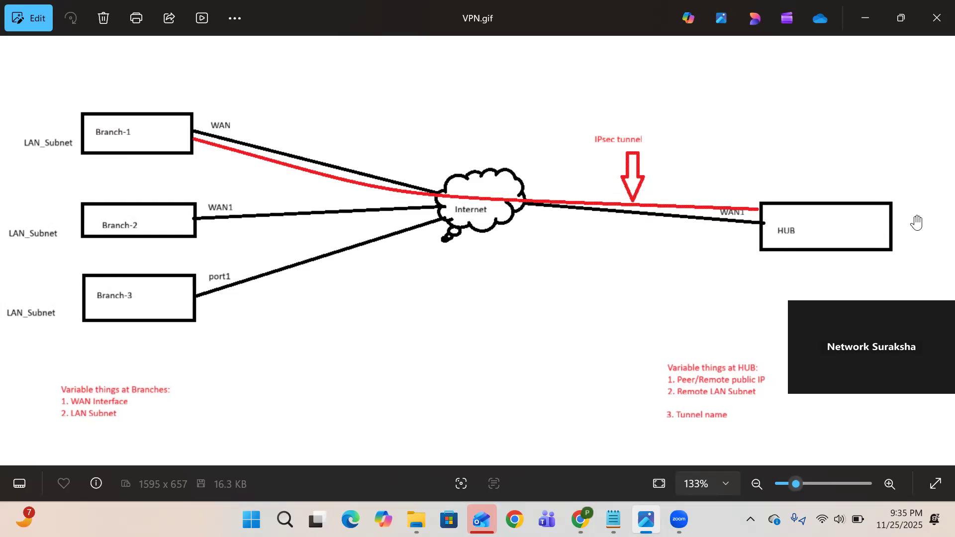
pyautogui.click(581, 519)
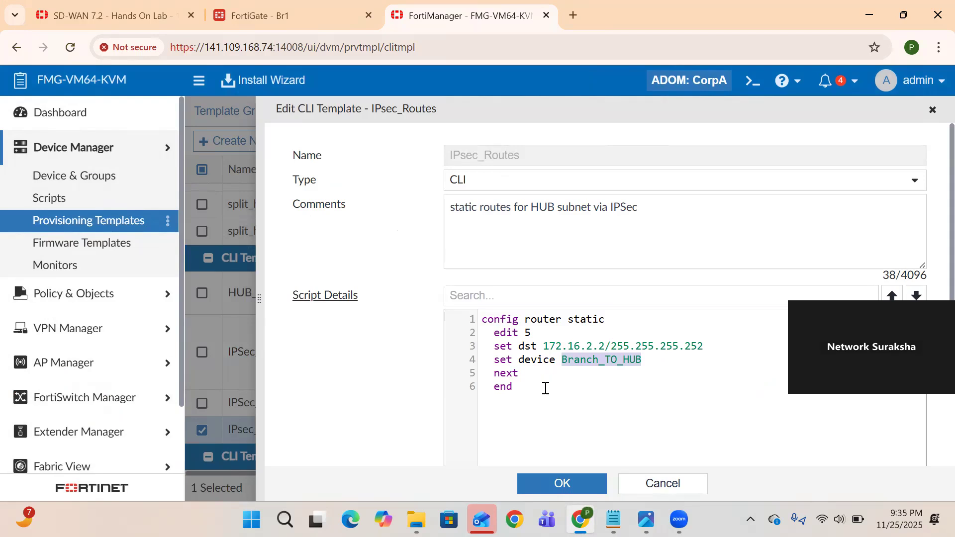
# Review the static route destination on line 3 and save the IPsec_Routes template
pyautogui.moveTo(543, 346); pyautogui.dragTo(703, 341)
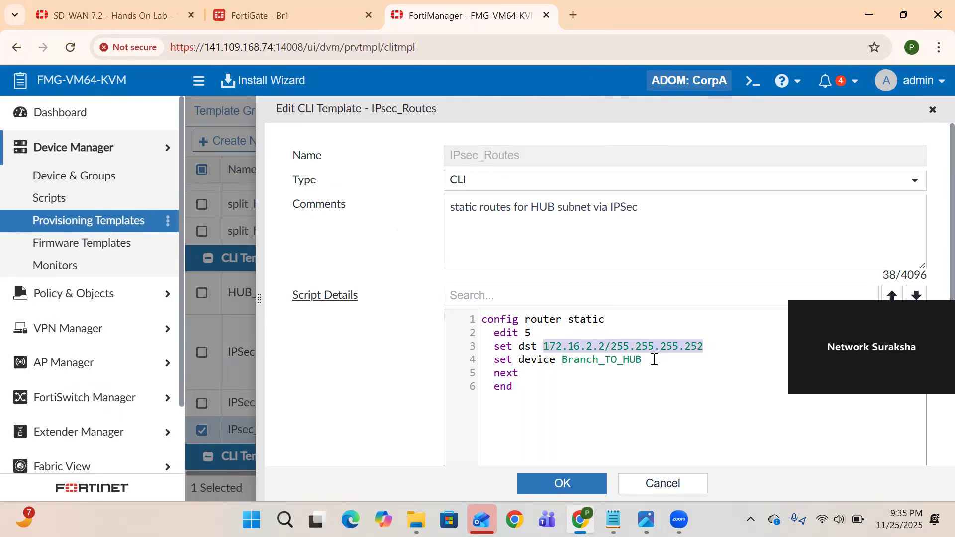
pyautogui.moveTo(654, 360); pyautogui.dragTo(557, 366)
pyautogui.click(569, 493)
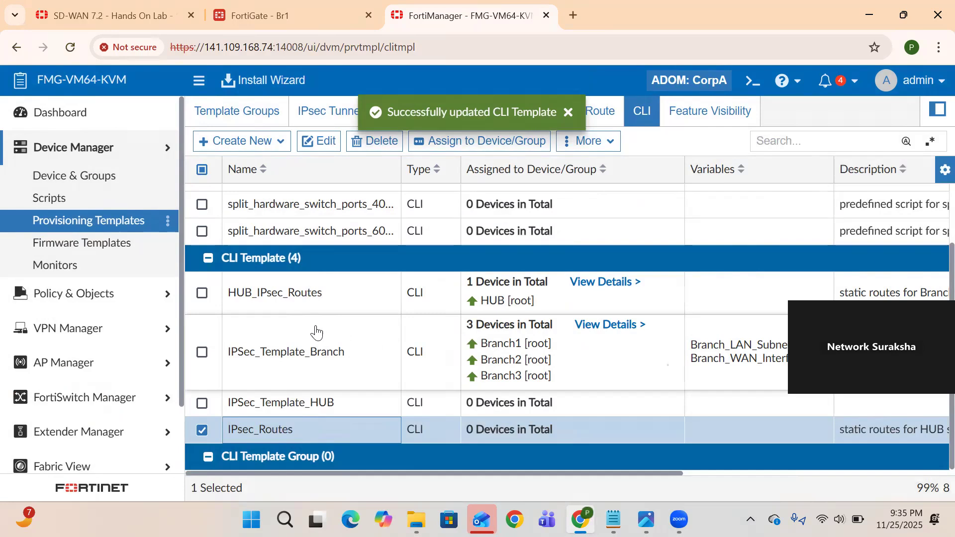
# Assign IPsec_Routes to Branch1, Branch2 and Branch3, then launch the Install Wizard
pyautogui.click(436, 141)
pyautogui.click(91, 294)
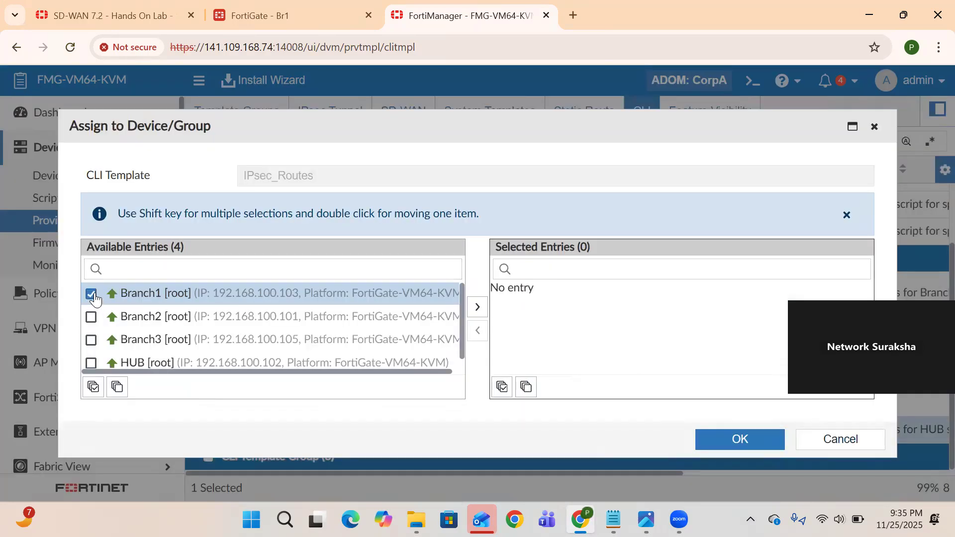
pyautogui.click(91, 317)
pyautogui.click(91, 340)
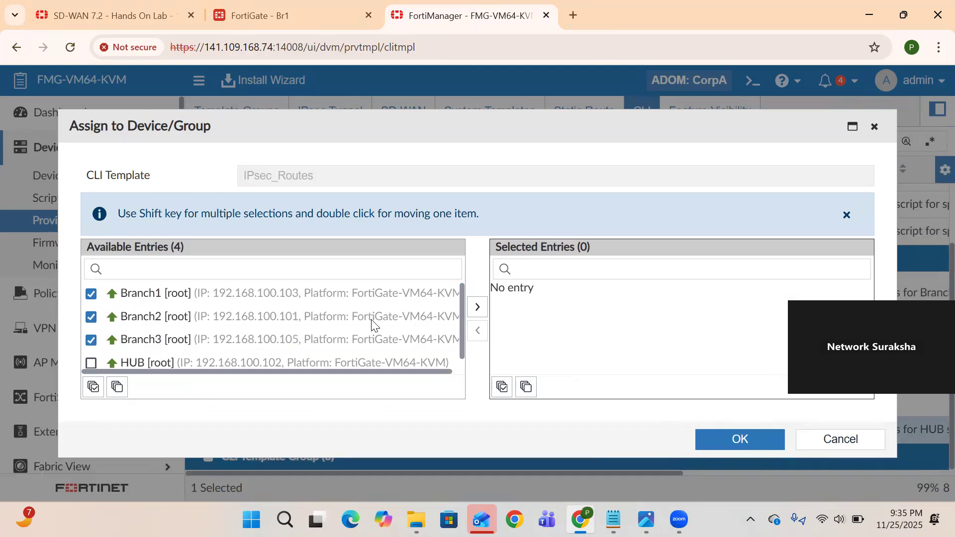
pyautogui.doubleClick(428, 317)
pyautogui.click(756, 444)
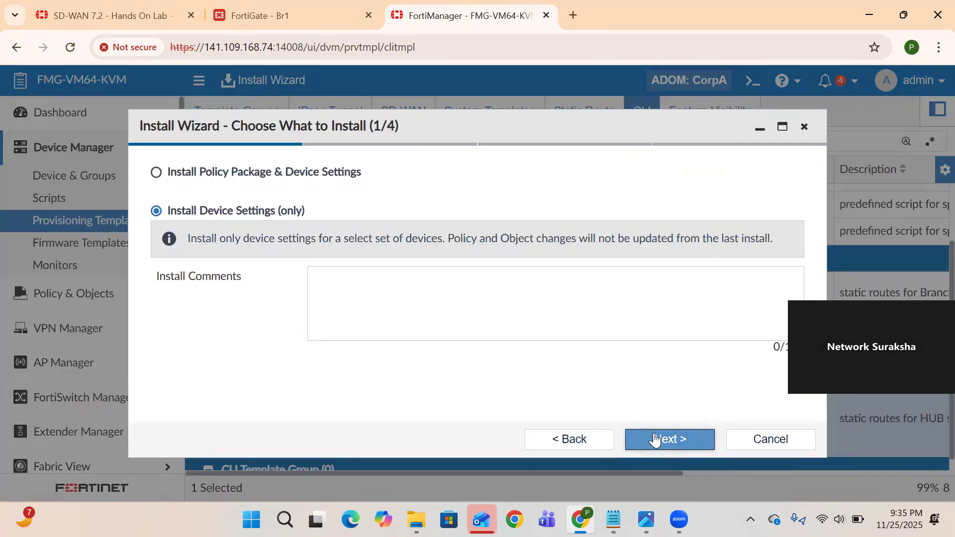
pyautogui.click(655, 439)
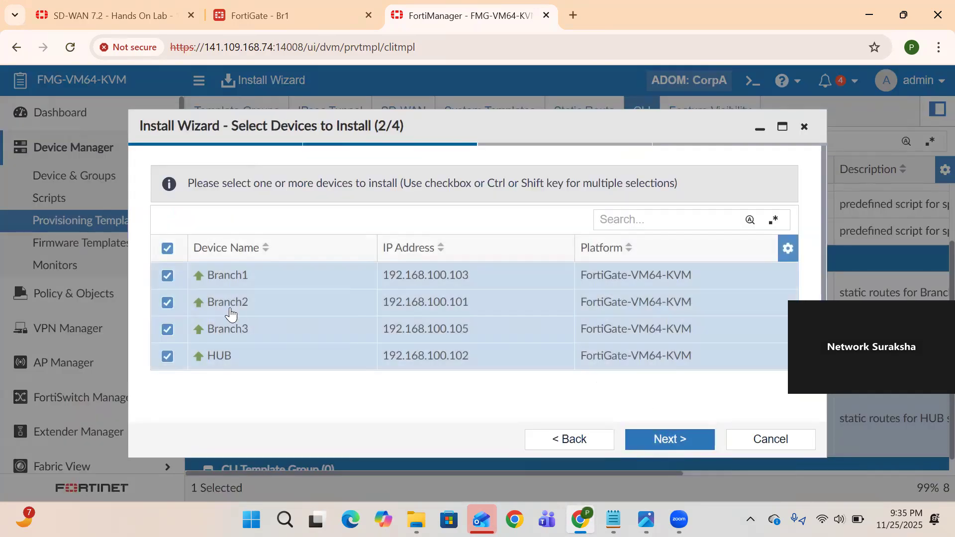
# Exclude HUB, validate Branch1–3 as ready, and generate Branch1's install preview
pyautogui.click(167, 356)
pyautogui.click(666, 438)
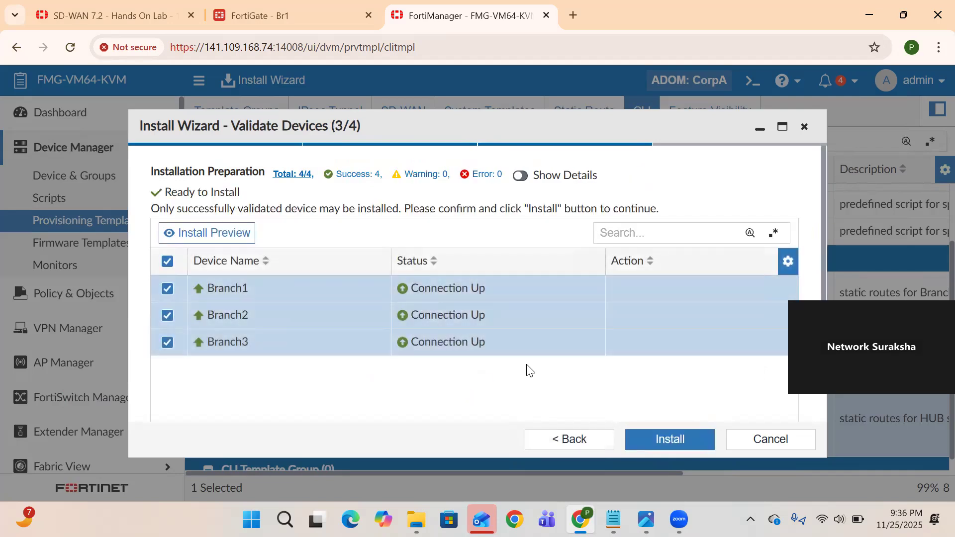
pyautogui.click(203, 235)
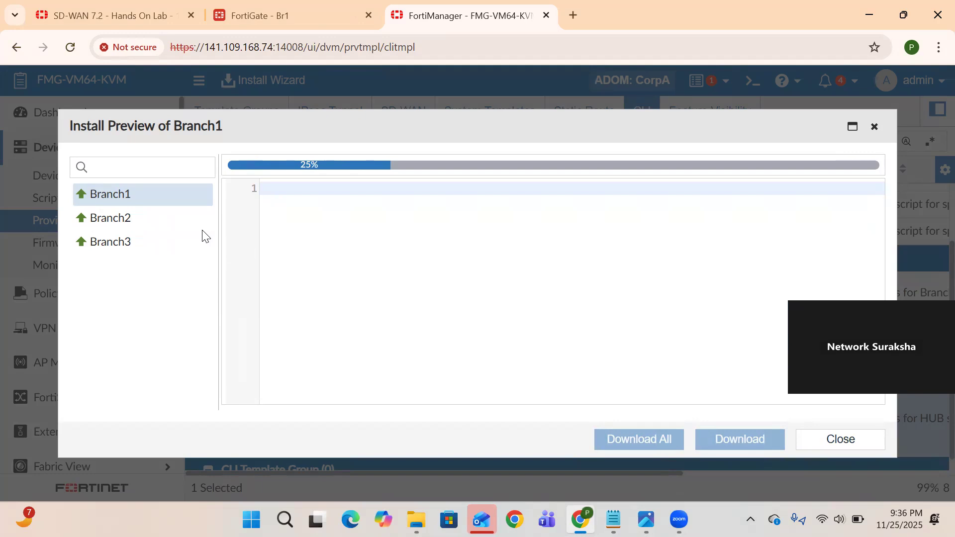
# Verify Branch1–3 previews show the 172.16.2.0 255.255.255.252 route via Branch_TO_HUB, then install
pyautogui.moveTo(298, 323); pyautogui.dragTo(263, 258)
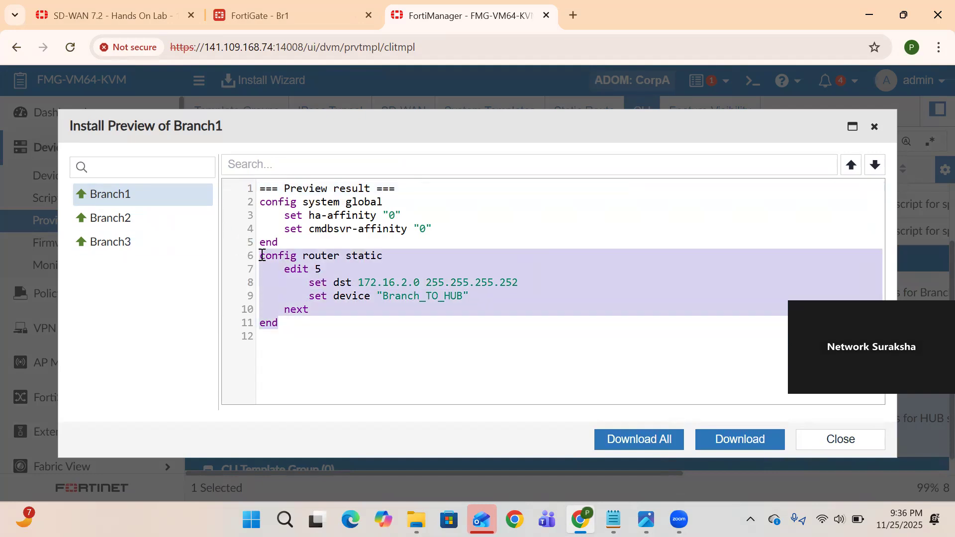
pyautogui.click(111, 219)
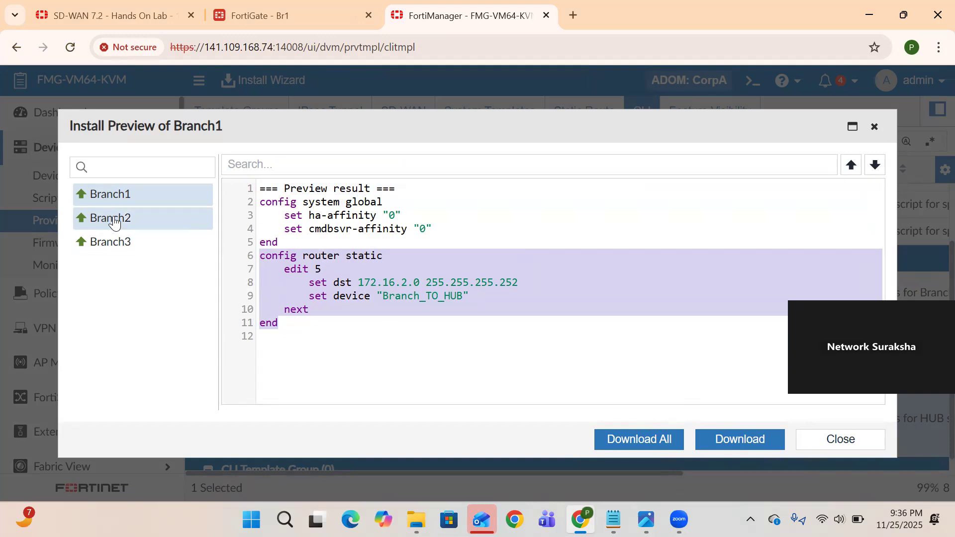
pyautogui.click(114, 241)
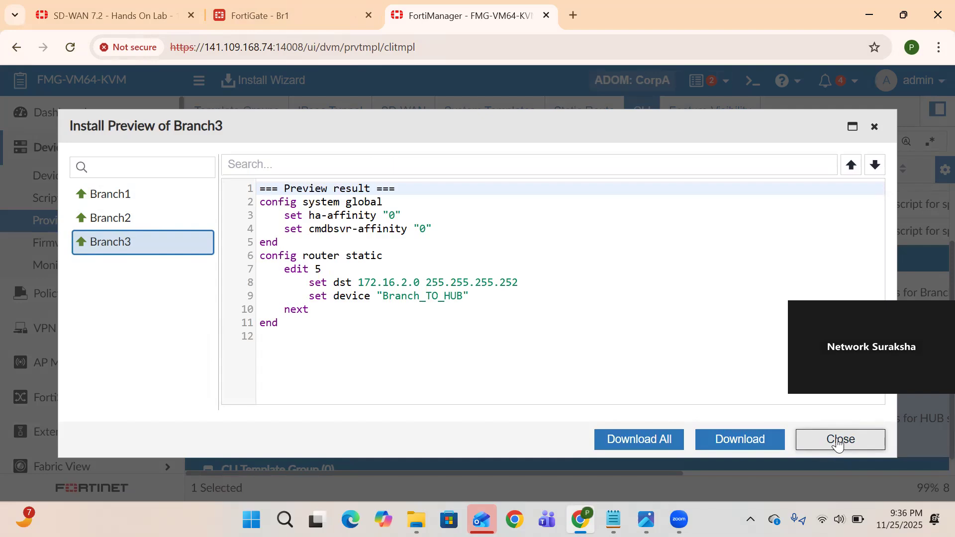
pyautogui.moveTo(353, 355); pyautogui.dragTo(254, 256)
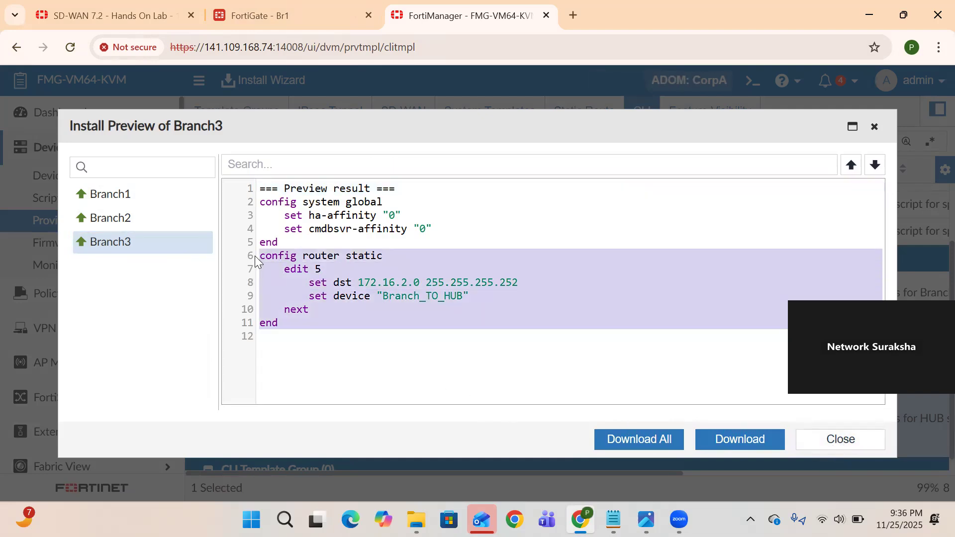
pyautogui.click(829, 445)
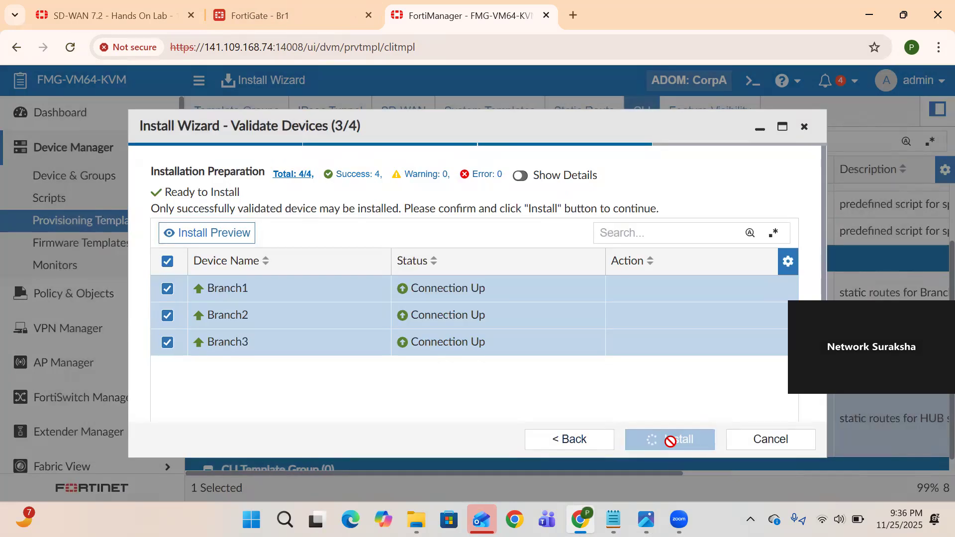
pyautogui.click(669, 440)
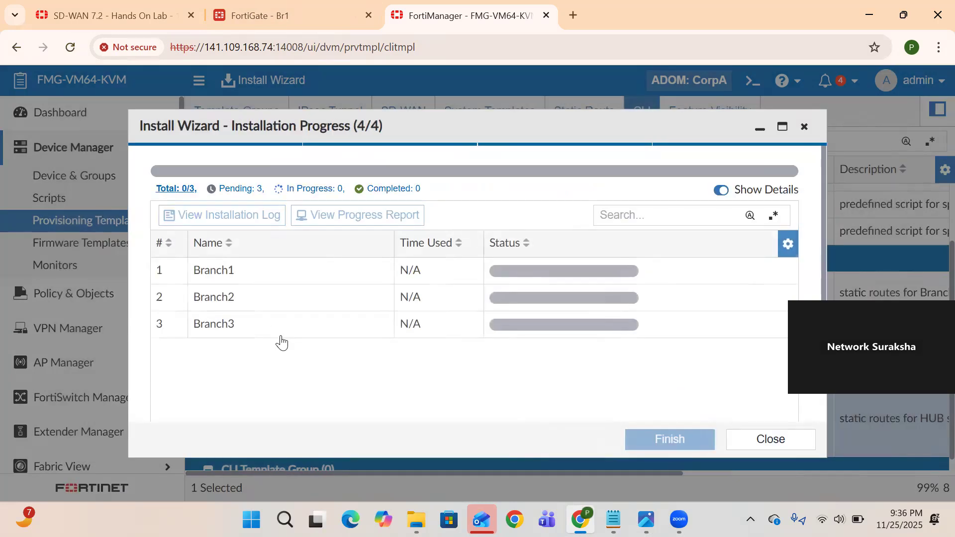
# Open Br1's FortiGate Static Routes page while checking FortiManager's install progress at 25%
pyautogui.click(252, 20)
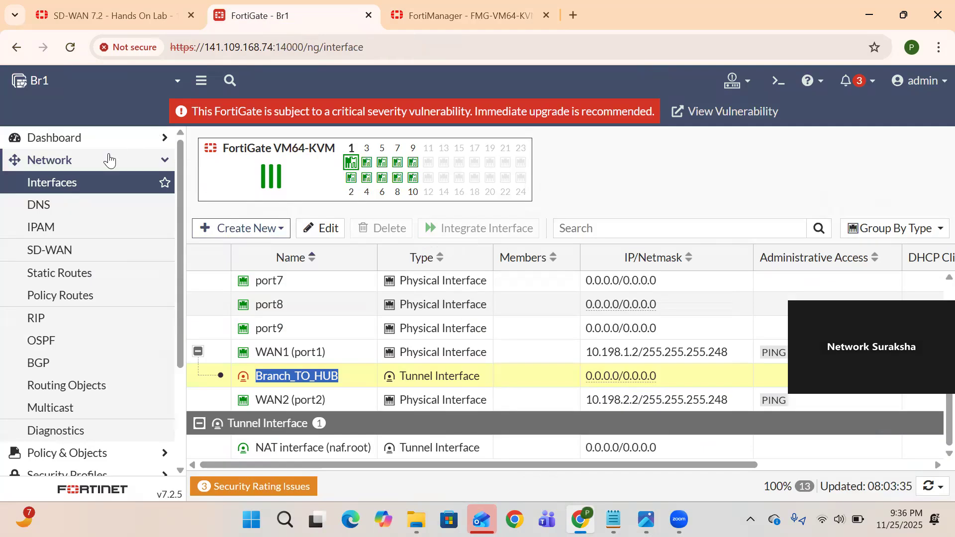
pyautogui.click(57, 183)
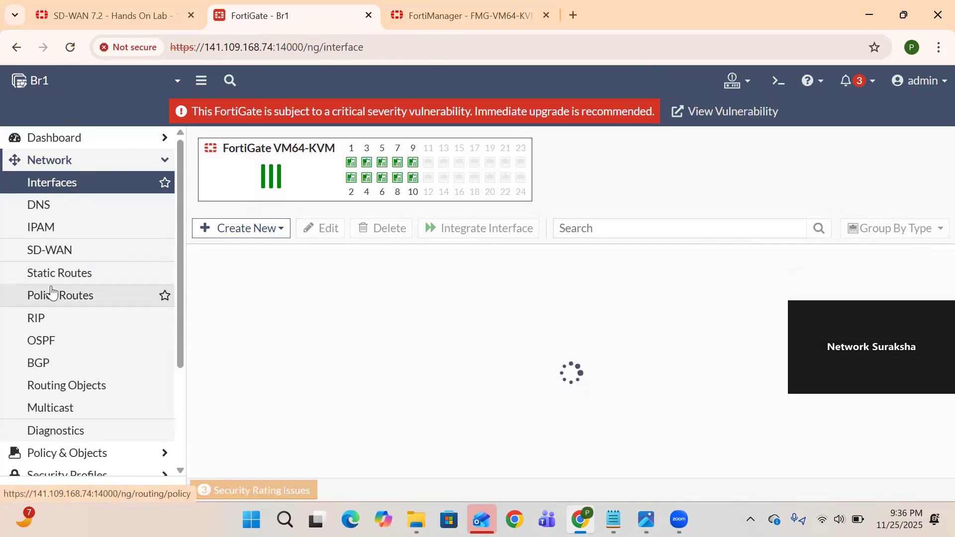
pyautogui.click(54, 277)
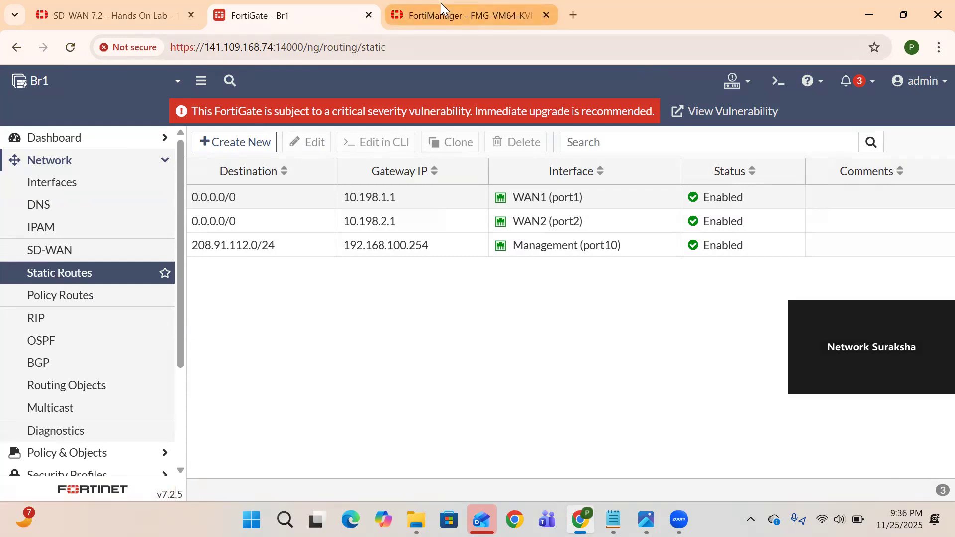
pyautogui.click(436, 15)
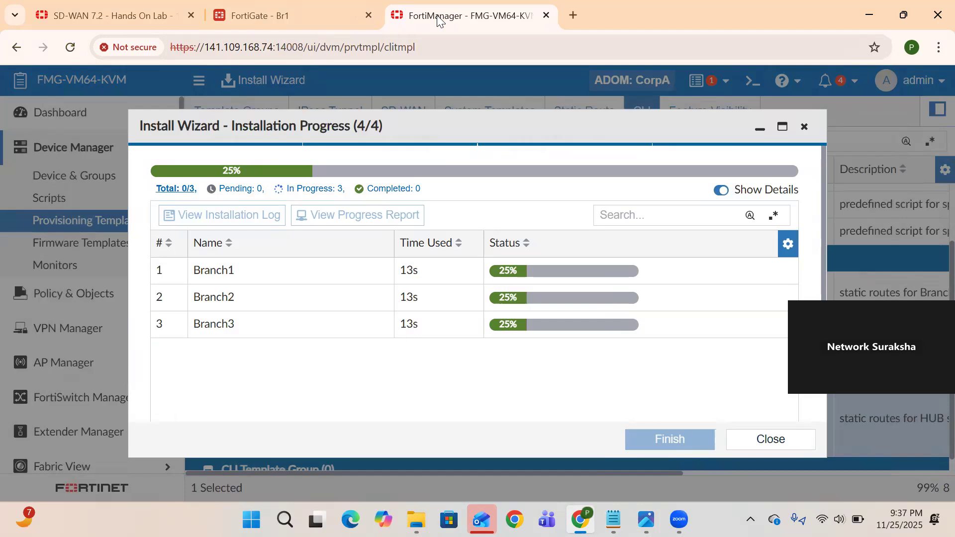
pyautogui.click(261, 22)
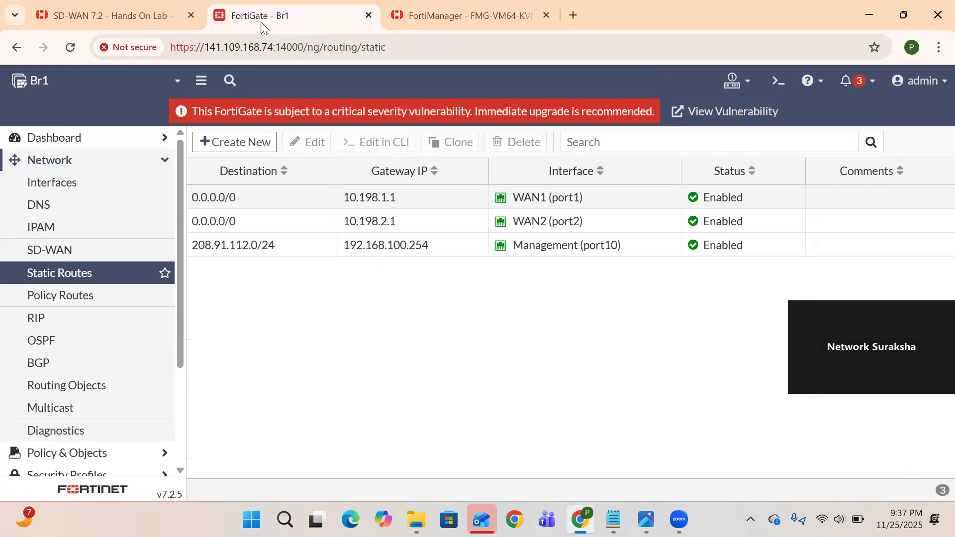
# Confirm Br1 lists 172.16.2.0/30 via Branch_TO_HUB, then open Policy & Objects > Firewall Policy
pyautogui.click(85, 284)
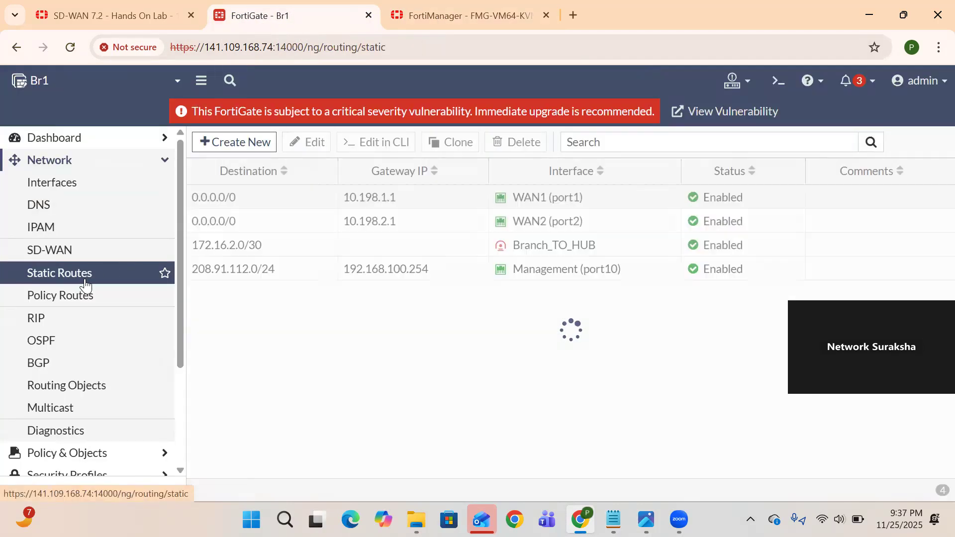
pyautogui.doubleClick(256, 245)
pyautogui.moveTo(233, 249); pyautogui.dragTo(193, 252)
pyautogui.moveTo(599, 246); pyautogui.dragTo(512, 245)
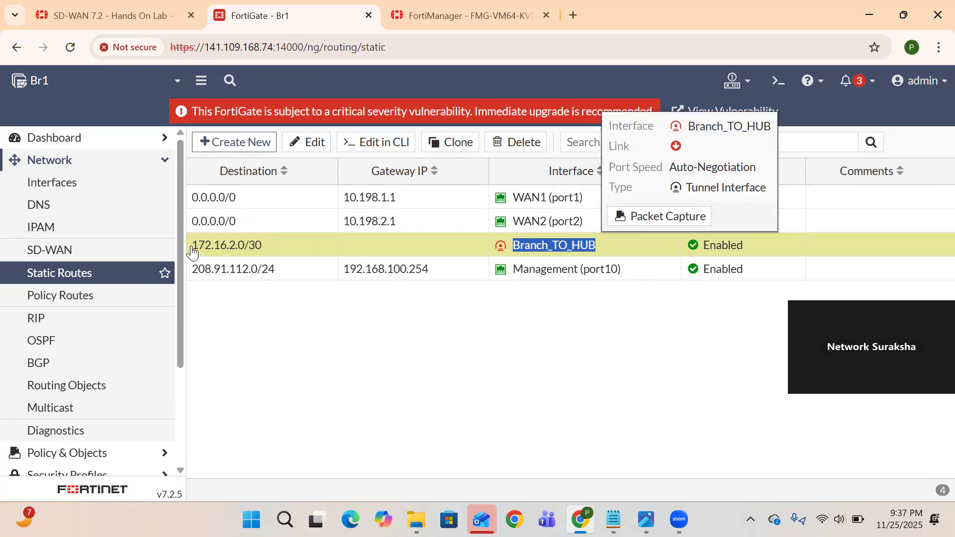
pyautogui.scroll(-1, 135, 406)
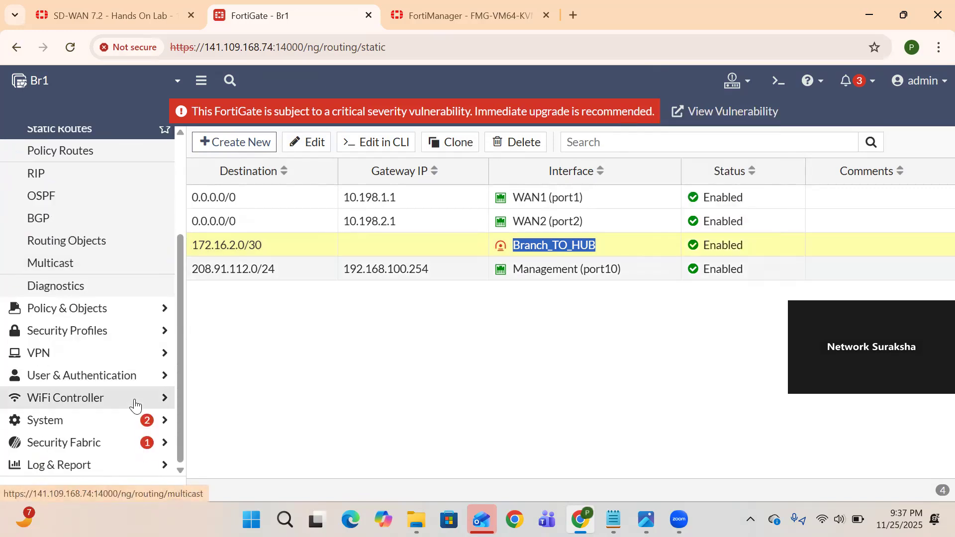
pyautogui.scroll(2, 135, 406)
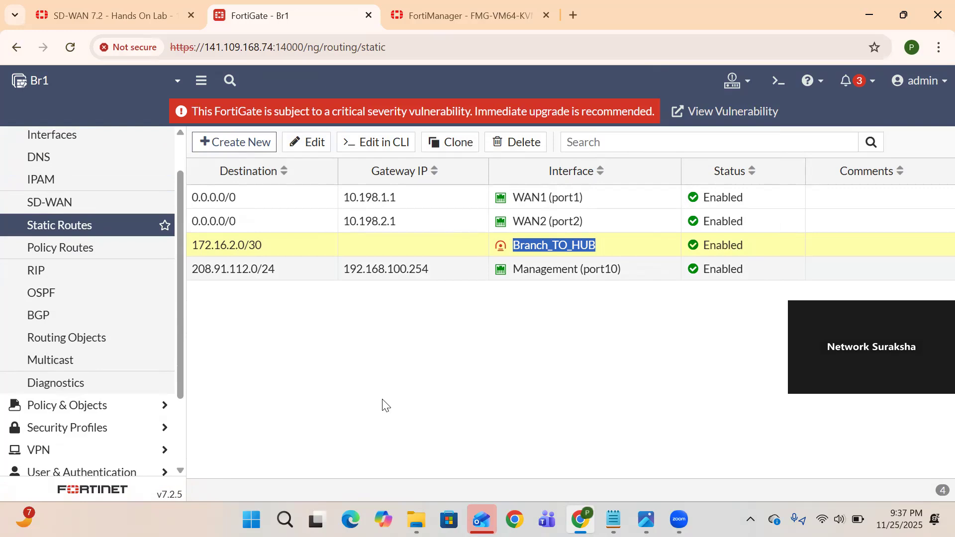
pyautogui.click(123, 408)
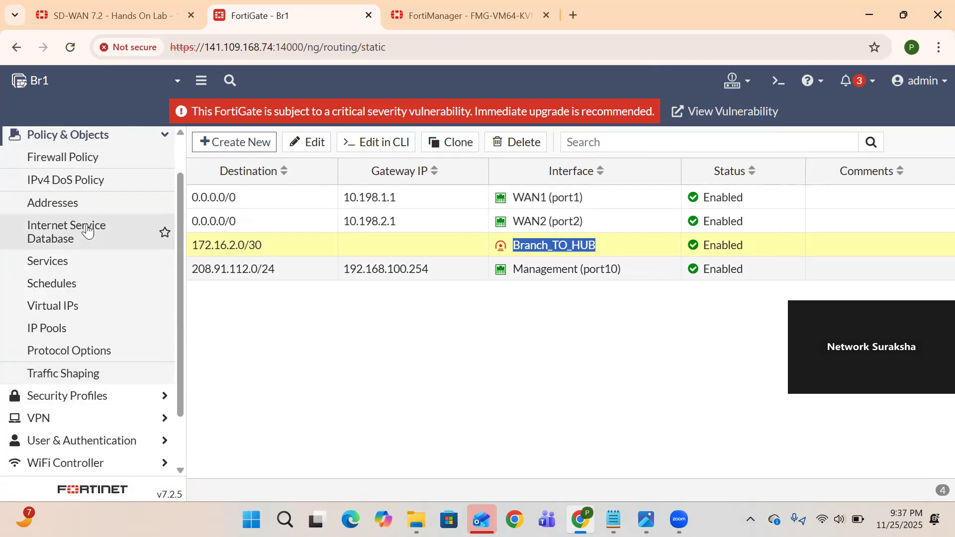
pyautogui.click(57, 165)
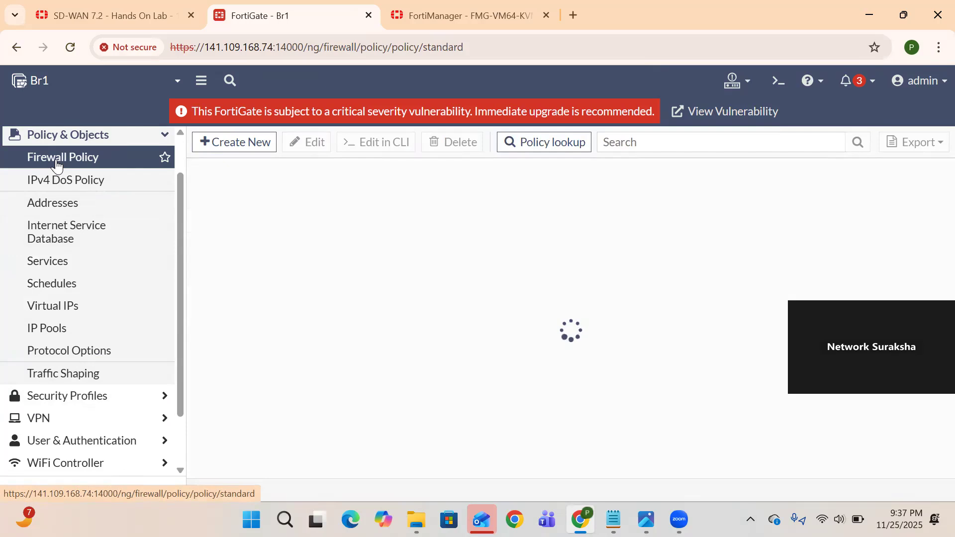